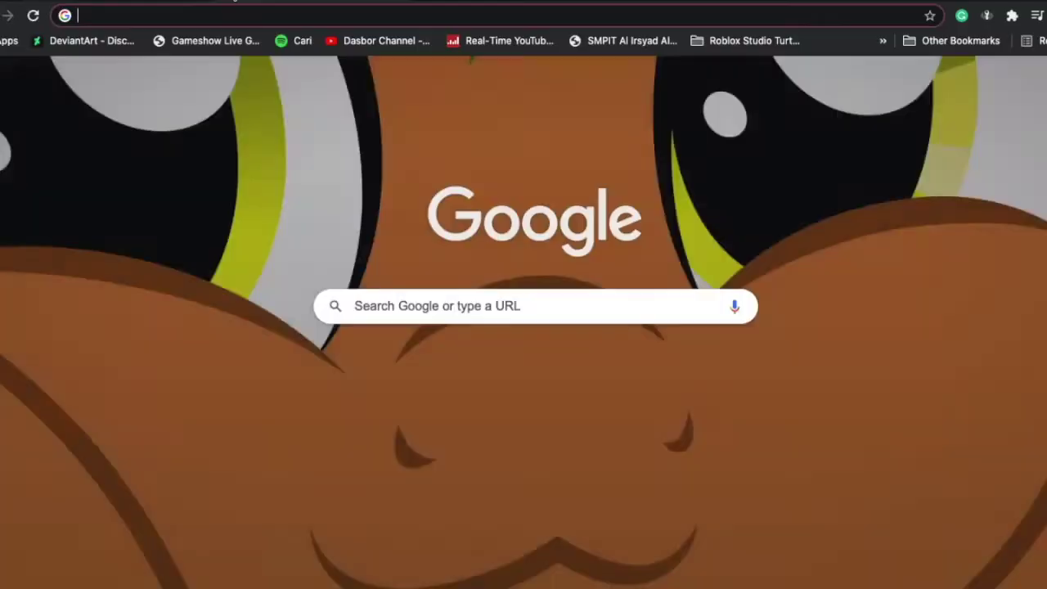
Search the web for Lion Air and open the airline's Indonesian Wikipedia article.
text(Lion Air)
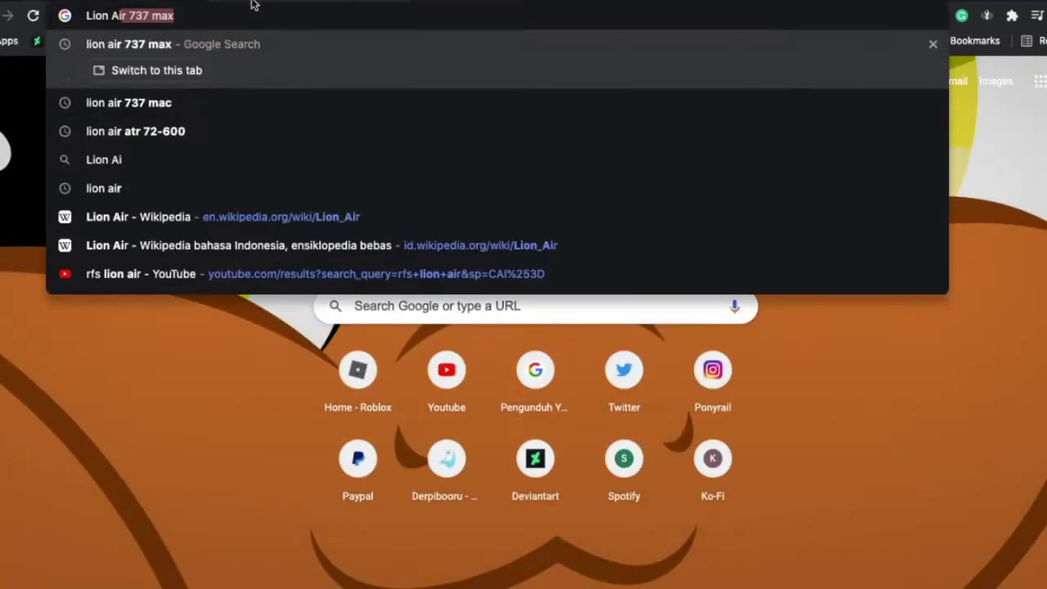
key(Return)
scroll(455, 542, down, 12)
scroll(423, 206, down, 3)
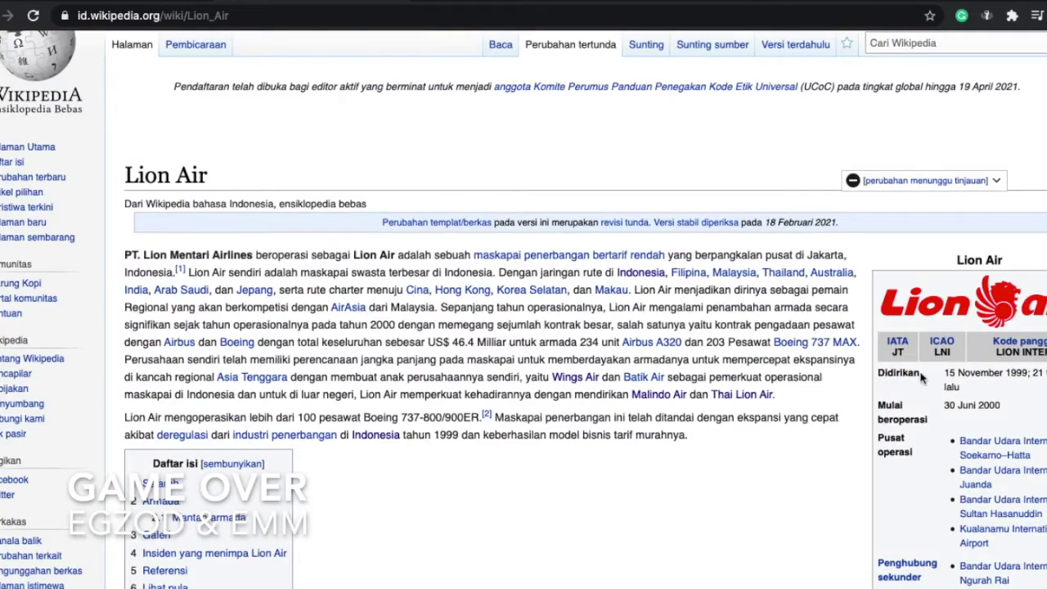
Open the Lion Air logo image from the article's infobox, and return to the livery template in the painting program.
click(935, 308)
click(152, 406)
key(super+bracketleft)
click(619, 463)
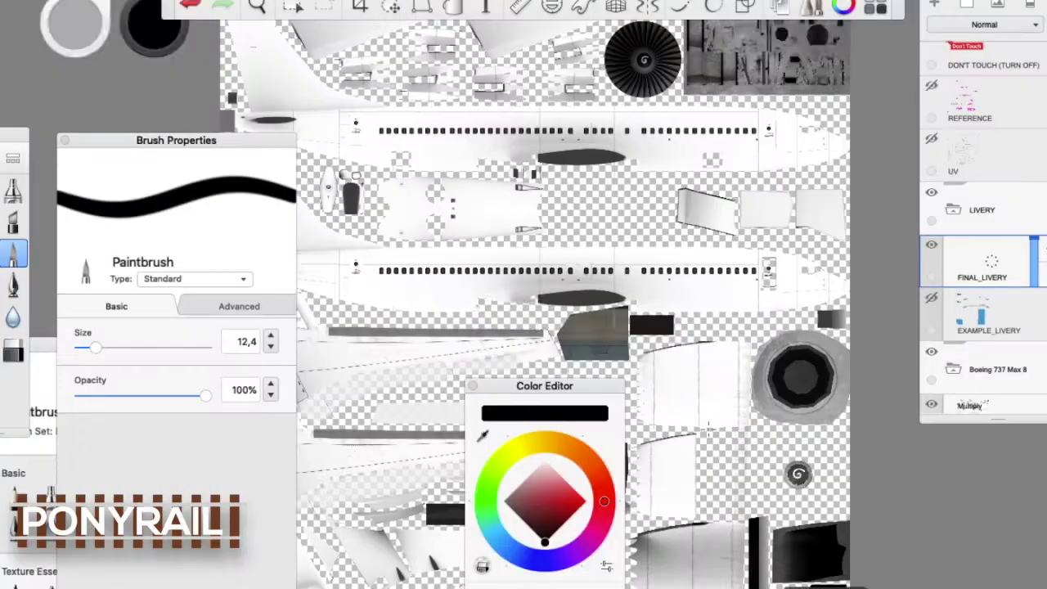
Place the Lion Air logo on its own layer above FINAL_LIVERY and bring the upper tail fin into view.
drag(532, 304, 748, 246)
scroll(748, 246, up, 3)
scroll(700, 174, down, 1)
scroll(899, 33, up, 3)
Create a narrow red stripe on a new layer and rotate it to follow the rear edge of the upper tail fin.
key(m)
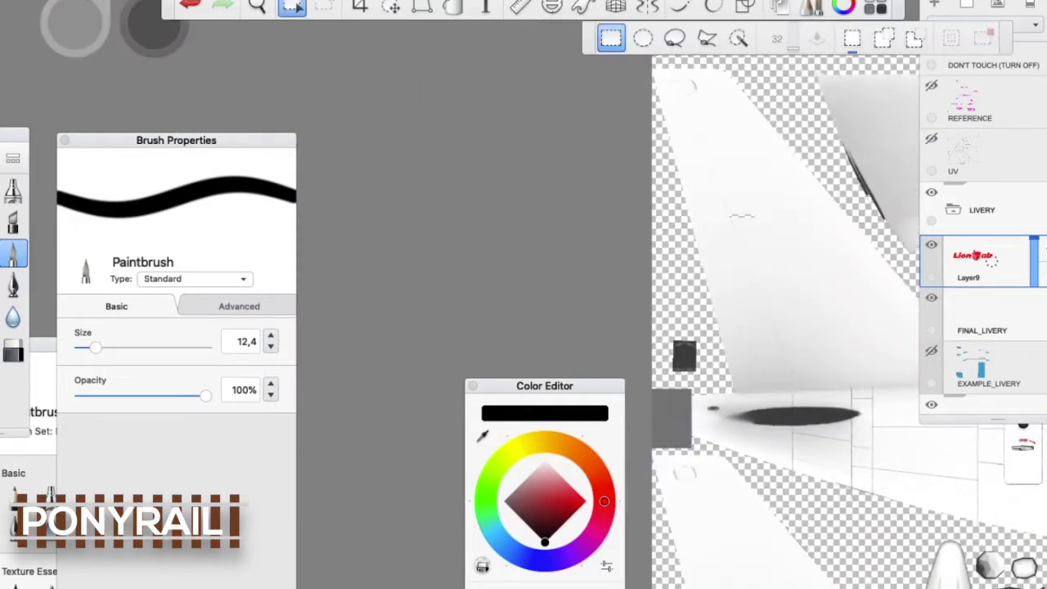
scroll(720, 299, down, 3)
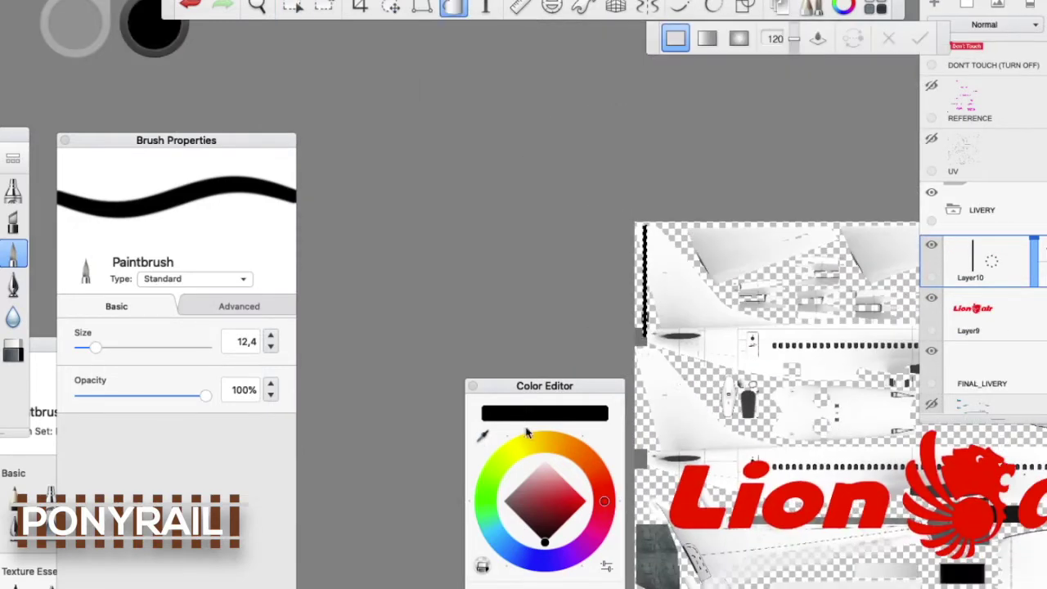
scroll(670, 409, up, 3)
key(m)
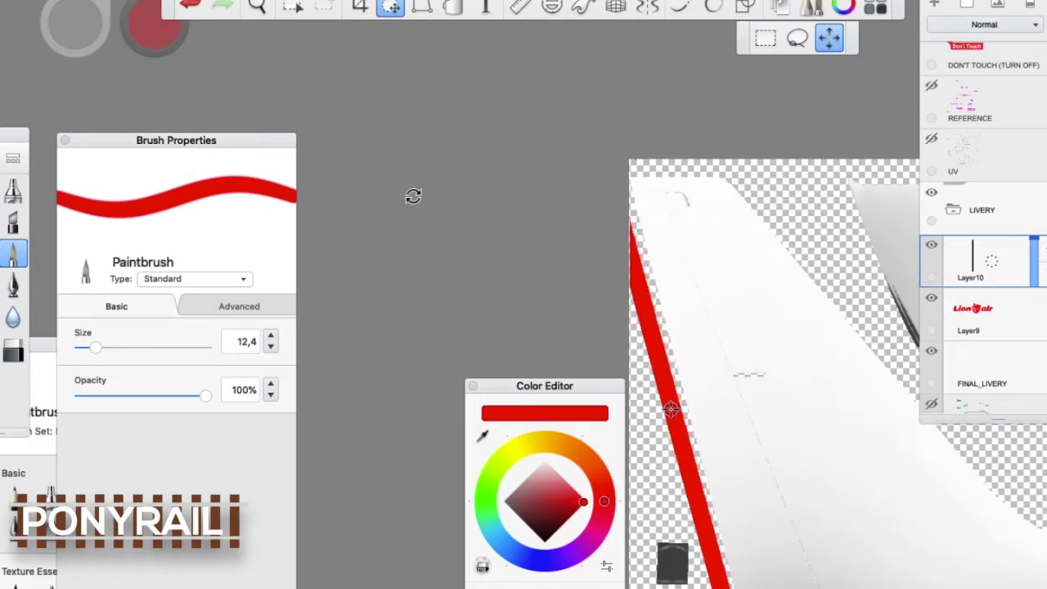
key(Return)
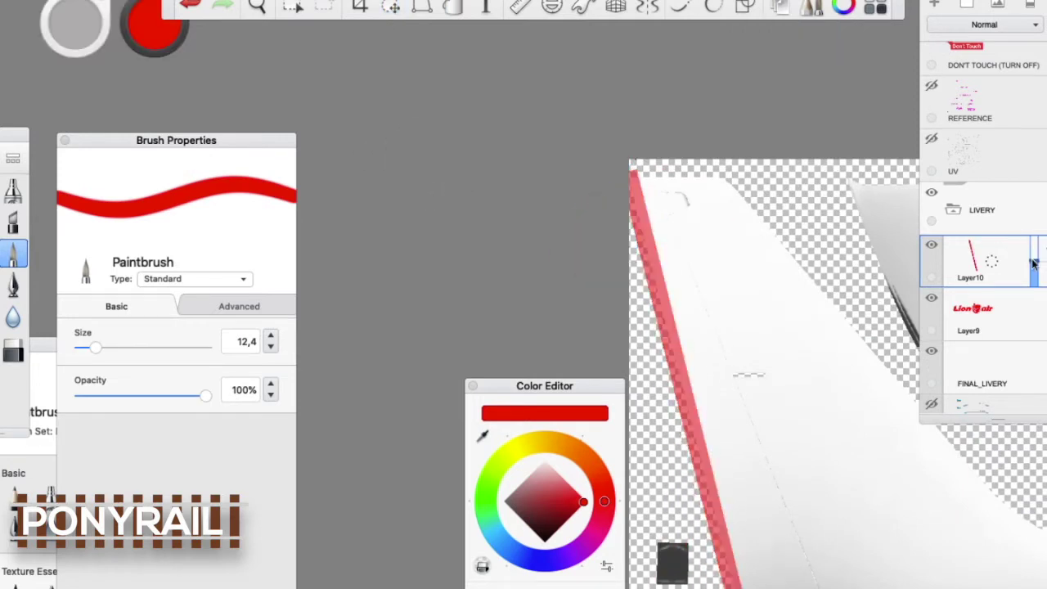
Align the semi-transparent red stripe with the upper fin's rear edge and trim its lower end using a polyline selection.
scroll(736, 245, down, 2)
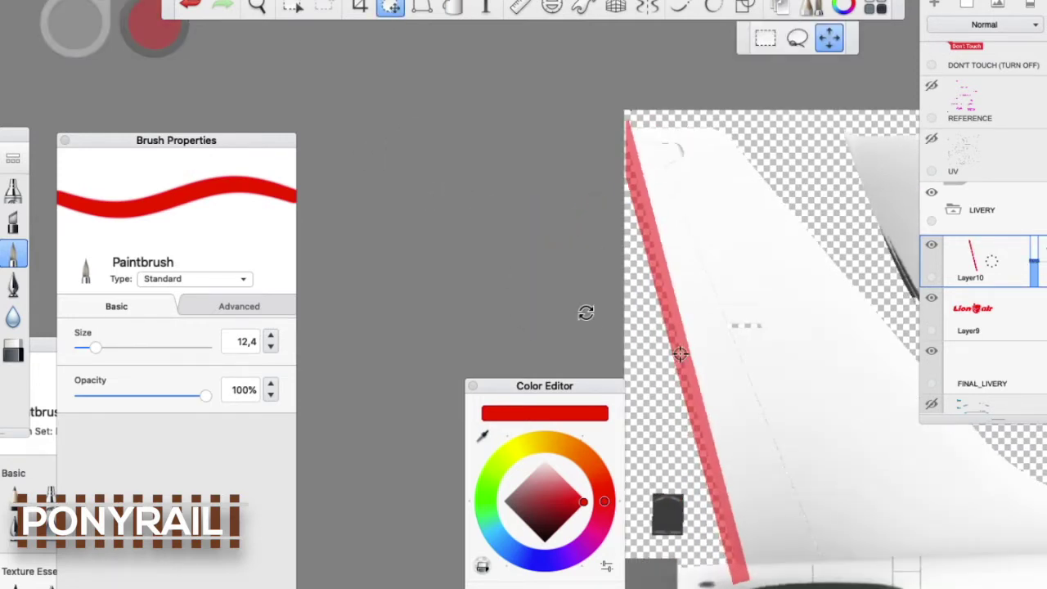
key(l)
scroll(717, 341, up, 2)
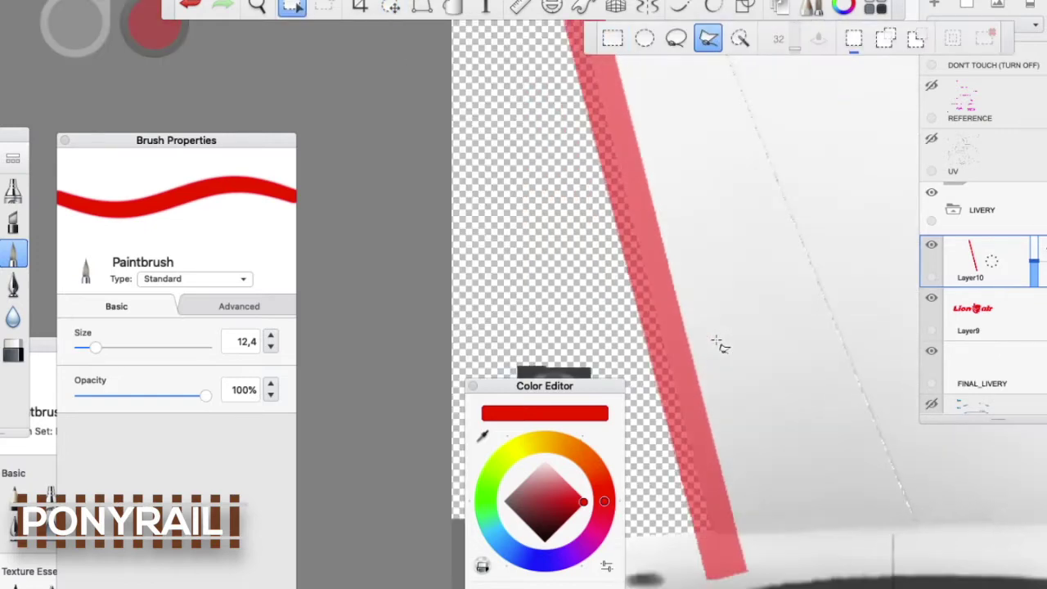
scroll(562, 175, down, 5)
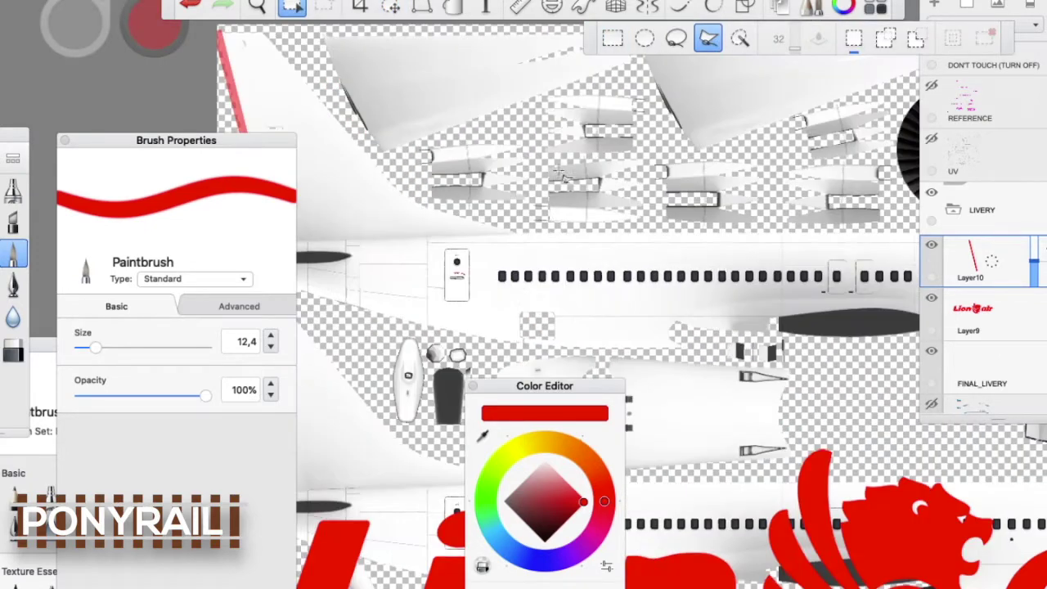
Isolate the lion head from the Layer9 logo with a polyline selection, paste it on a new layer and move it onto the upper tail fin.
click(708, 38)
scroll(663, 123, down, 3)
click(669, 303)
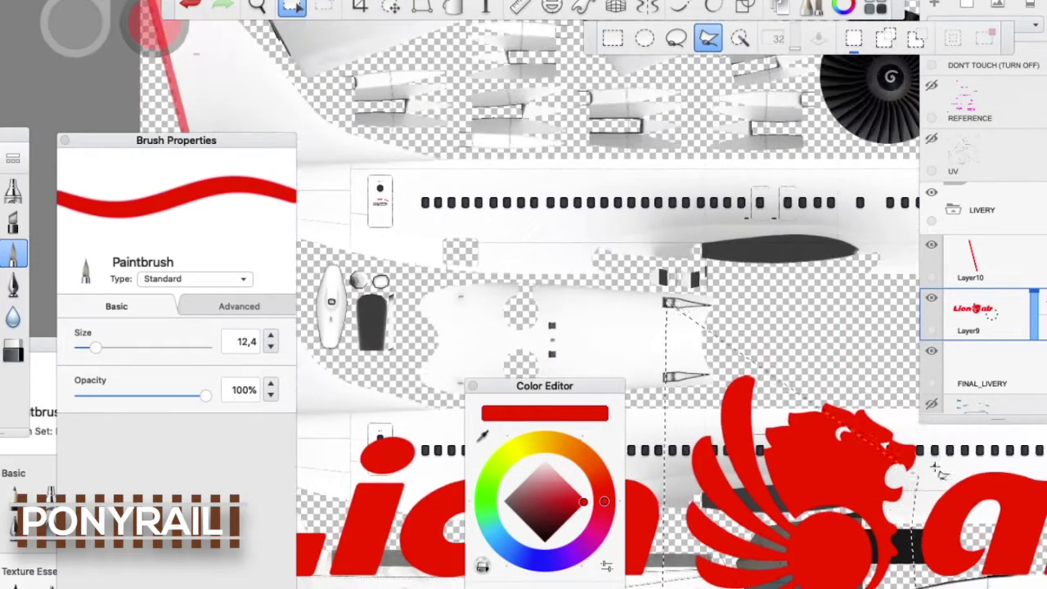
double_click(822, 300)
key(super+c)
key(super+v)
drag(760, 310, 736, 311)
mouse_move(807, 491)
mouse_down()
mouse_move(515, 245)
mouse_move(448, 117)
mouse_up()
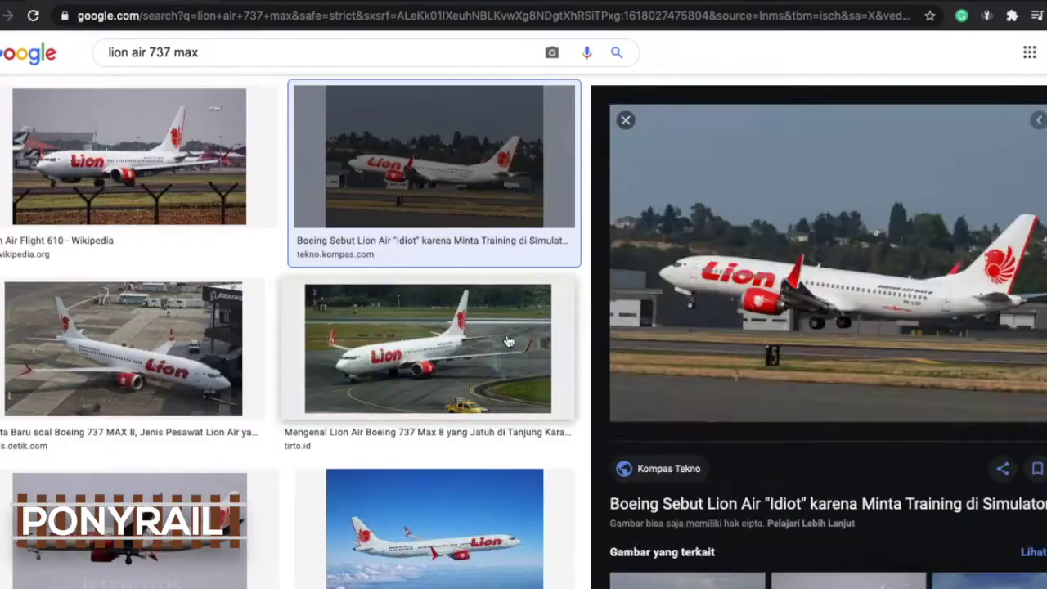
Check the Lion Air 737 MAX reference photos in the browser and adjust the lion emblem's position on the upper tail fin.
click(432, 362)
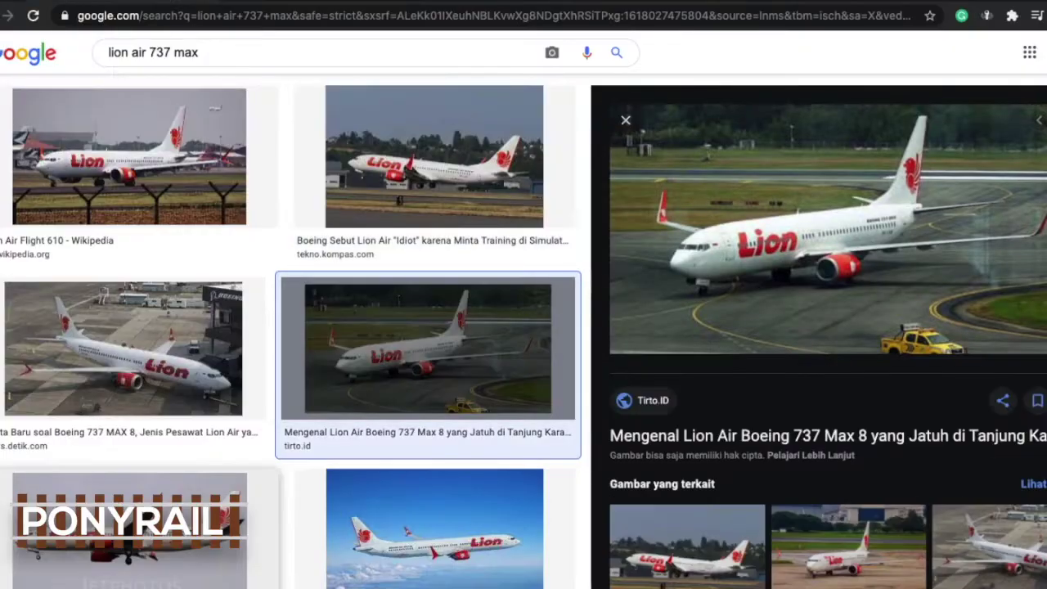
click(997, 190)
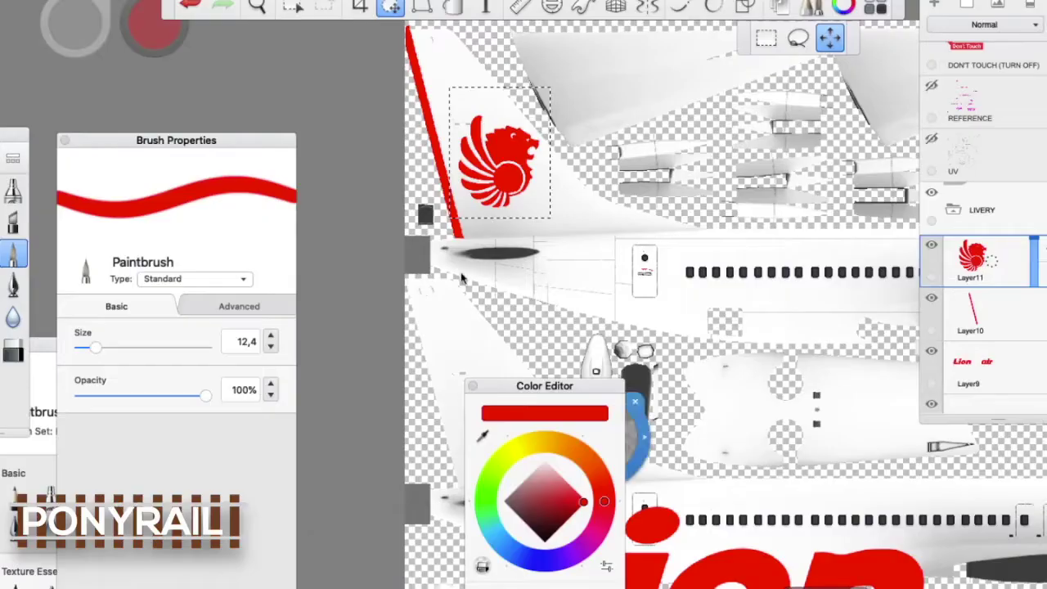
key(super+z)
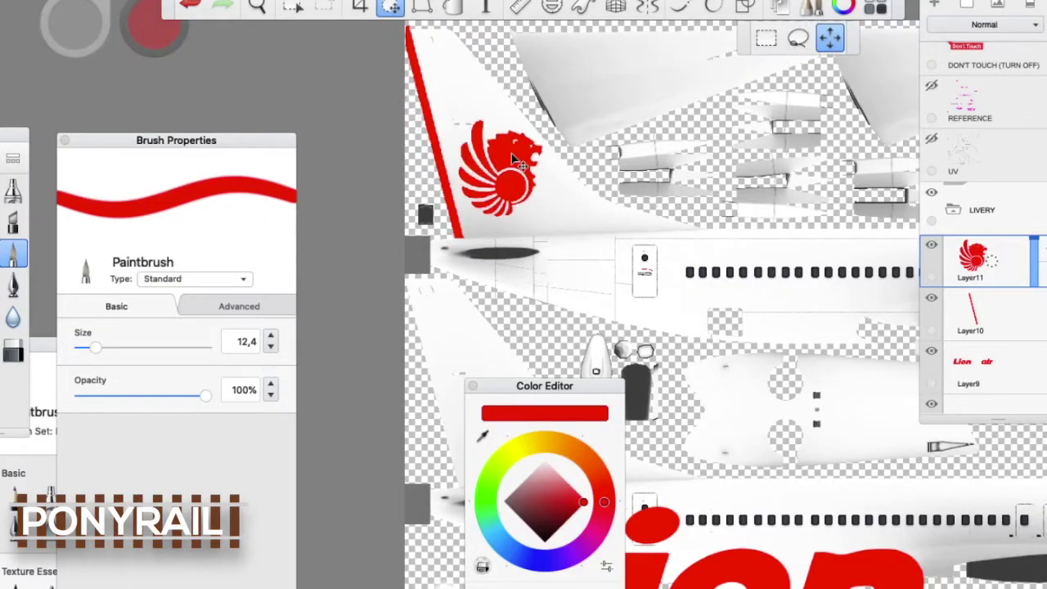
key(Return)
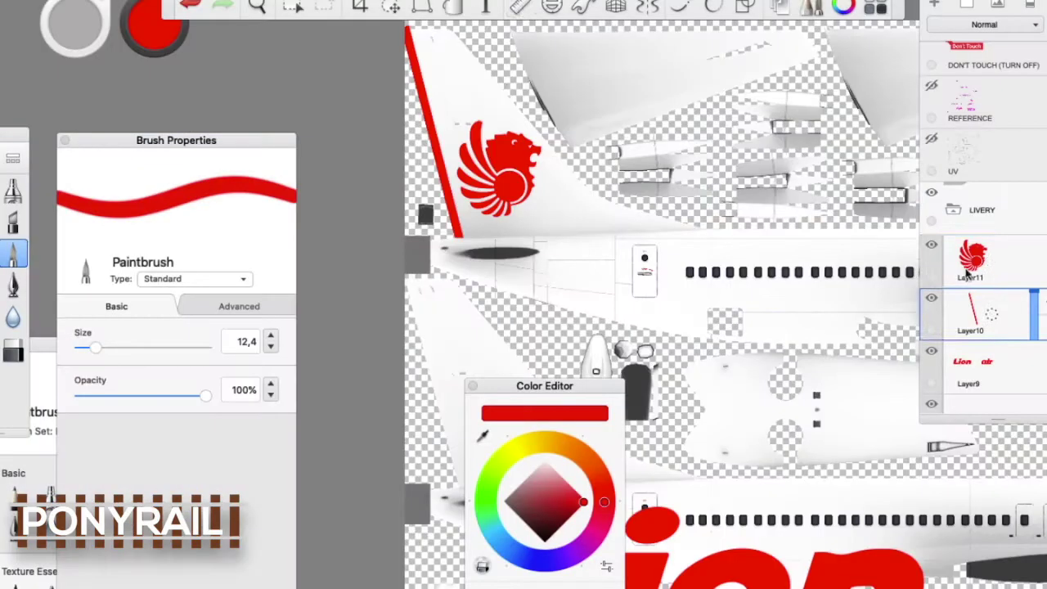
key(v)
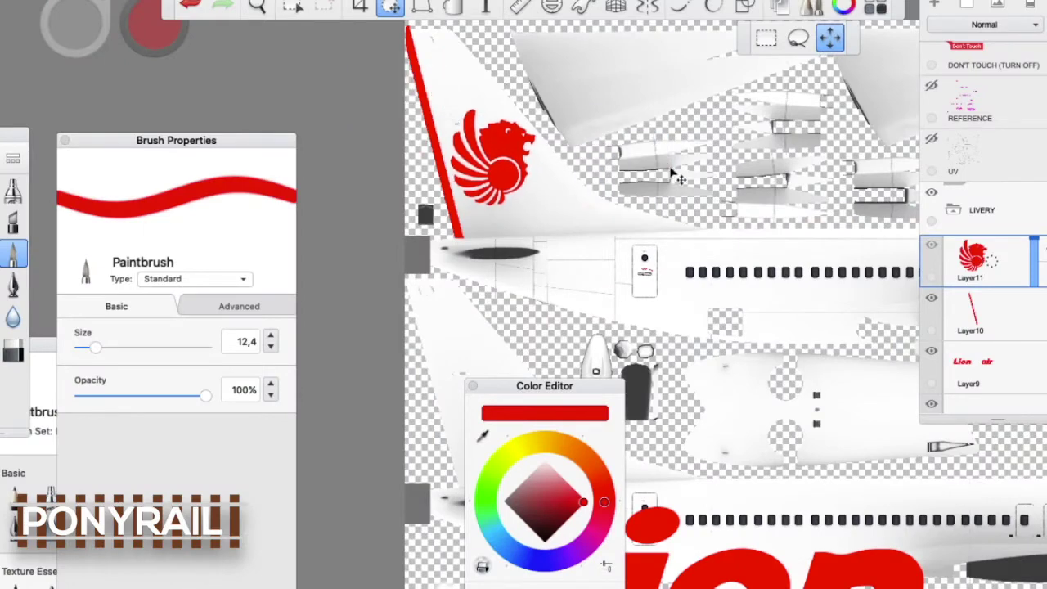
Duplicate the combined stripe and lion emblem layer and align the copy with the lower tail fin.
key(super+d)
scroll(896, 245, down, 3)
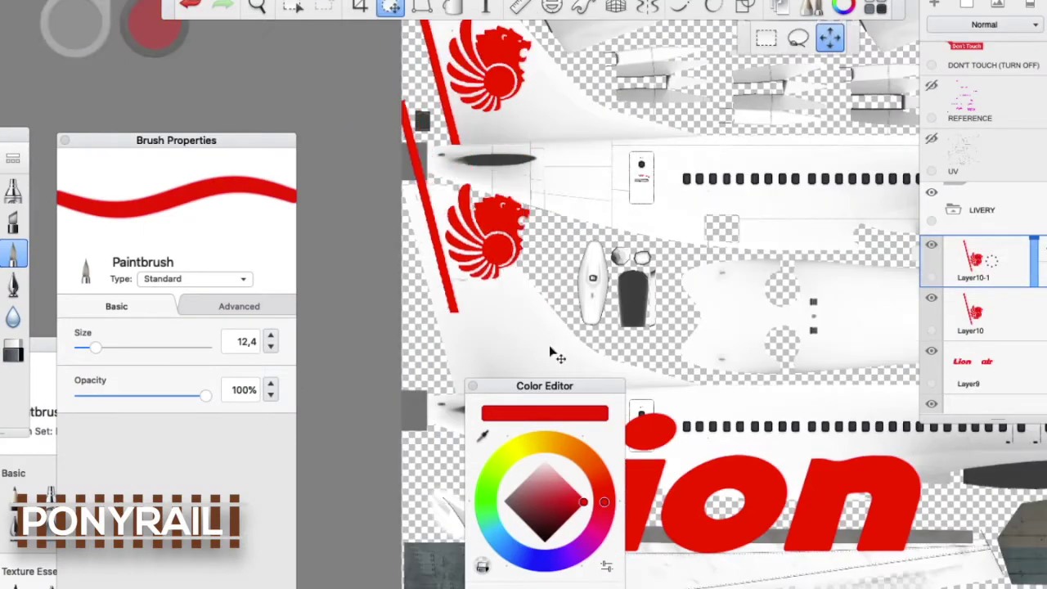
scroll(553, 337, up, 5)
drag(491, 245, 431, 141)
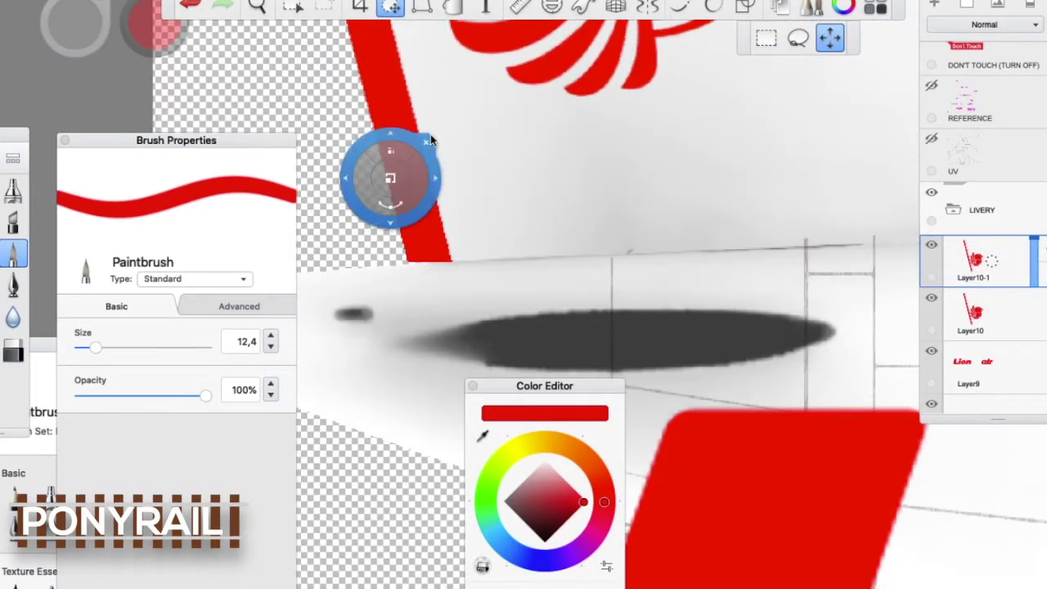
scroll(431, 141, down, 5)
scroll(488, 234, up, 5)
scroll(452, 434, down, 5)
Hide the first copy of the tail artwork and make another duplicate of Layer10.
click(930, 244)
click(982, 314)
key(m)
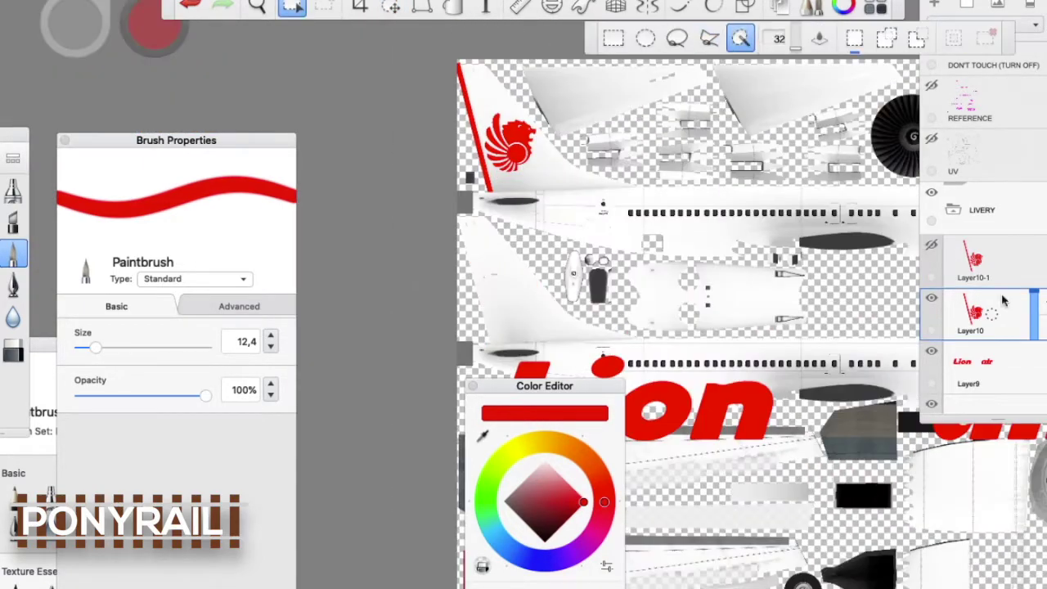
scroll(992, 300, down, 5)
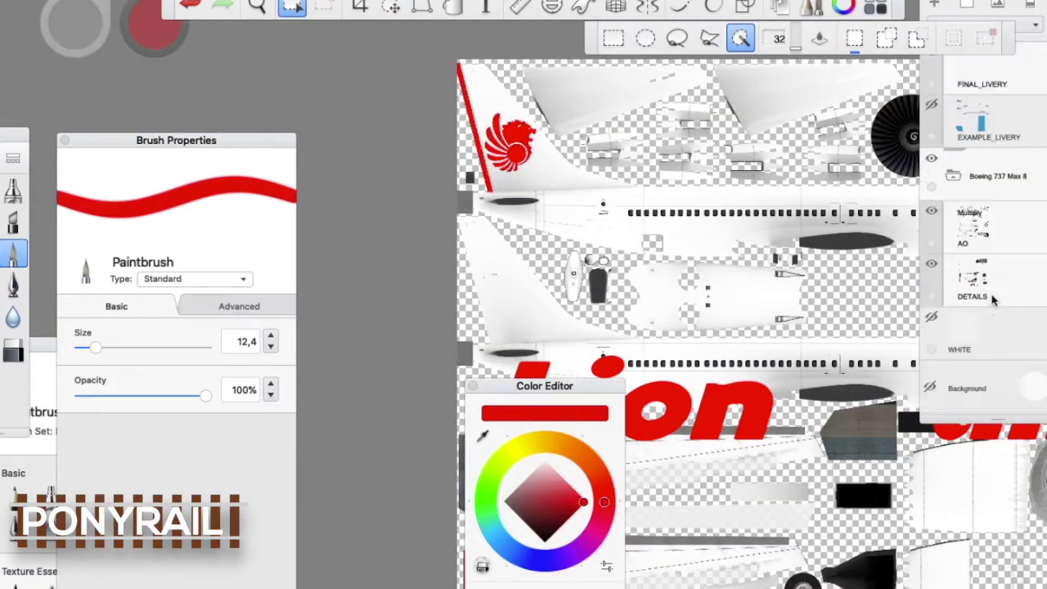
click(470, 177)
scroll(991, 332, up, 5)
click(391, 7)
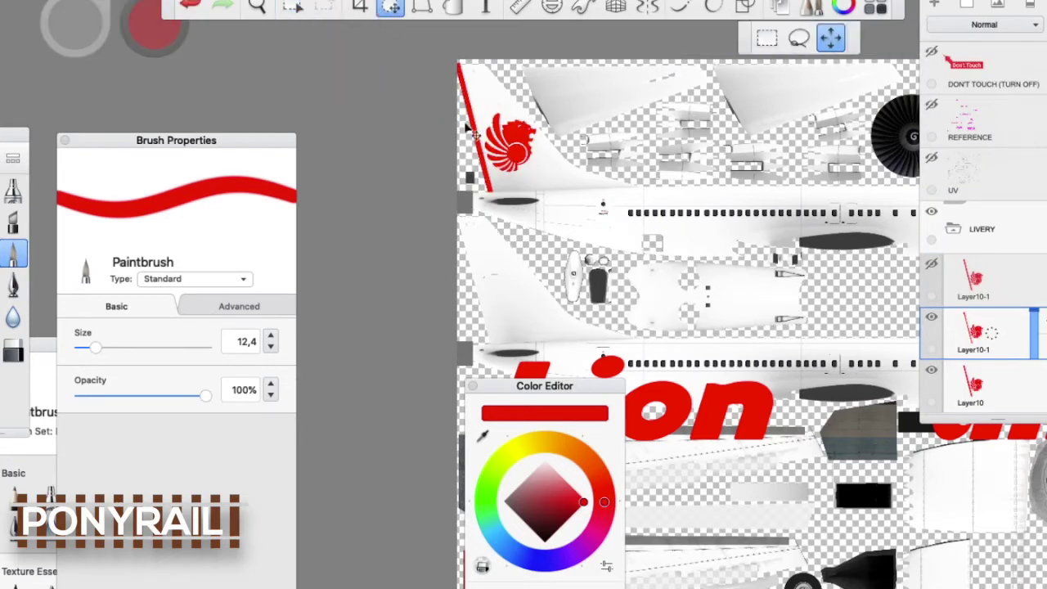
Move the second copy of the stripe and lion emblem onto the lower tail fin, starting at the fin's tip.
scroll(509, 360, up, 10)
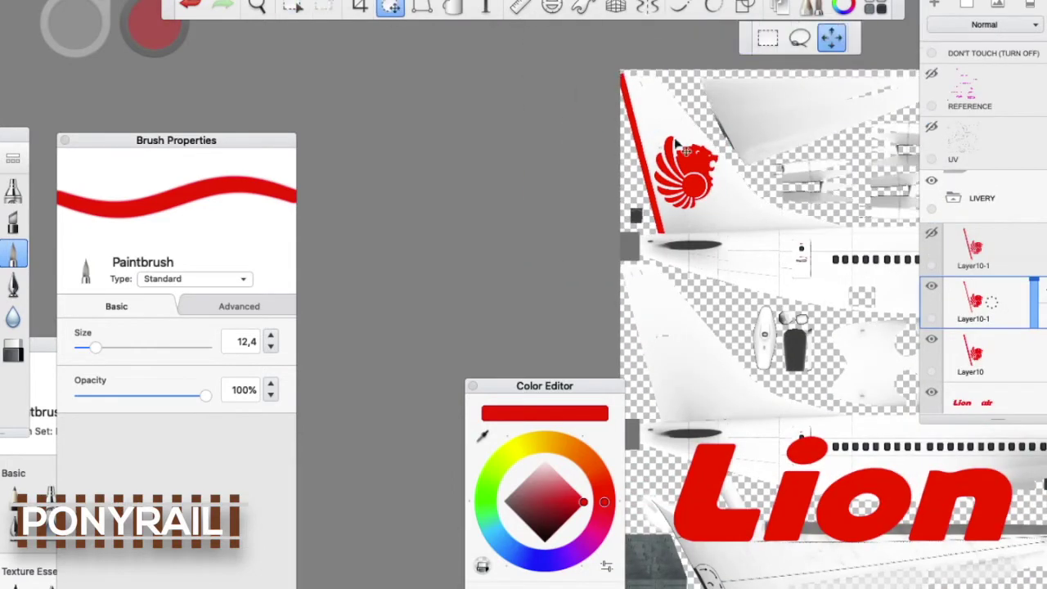
scroll(679, 146, up, 8)
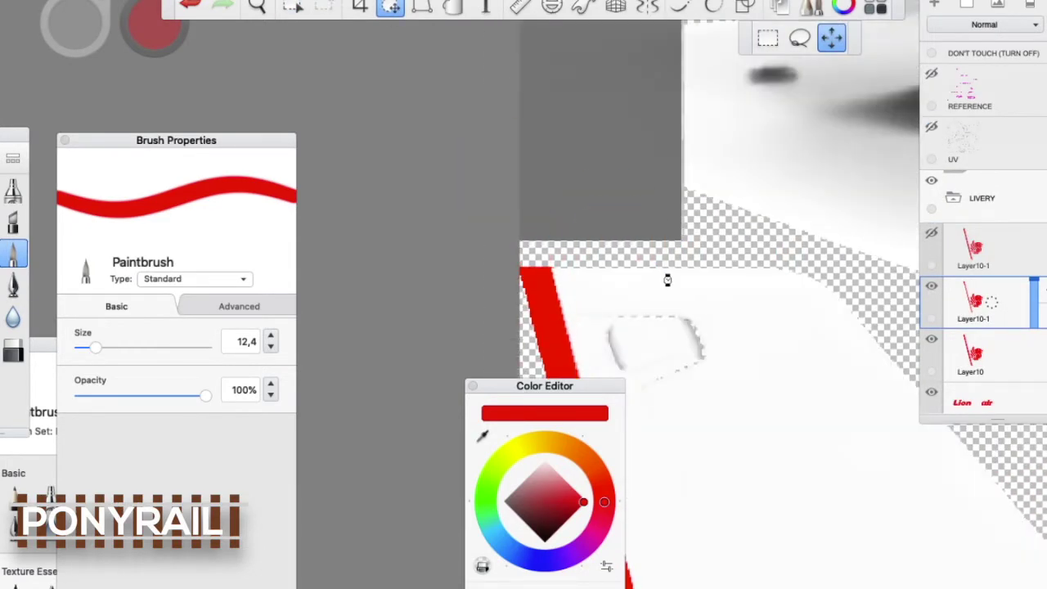
scroll(667, 280, down, 8)
Fade the topmost tail artwork copy to realign it on the lower fin, restore its opacity and hide the other copy.
drag(1033, 302, 1032, 249)
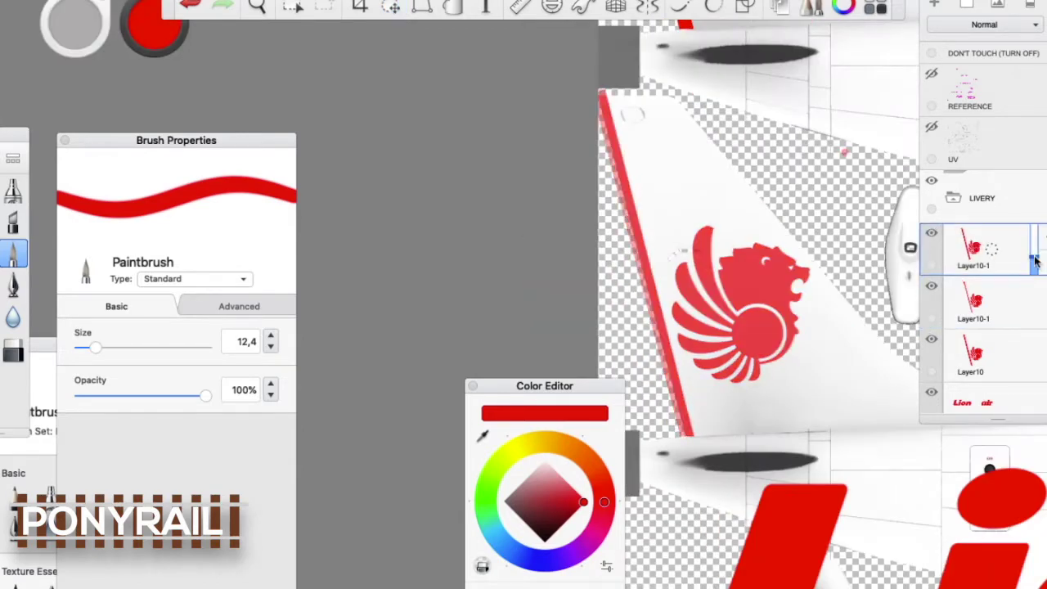
key(ctrl+t)
scroll(744, 389, up, 5)
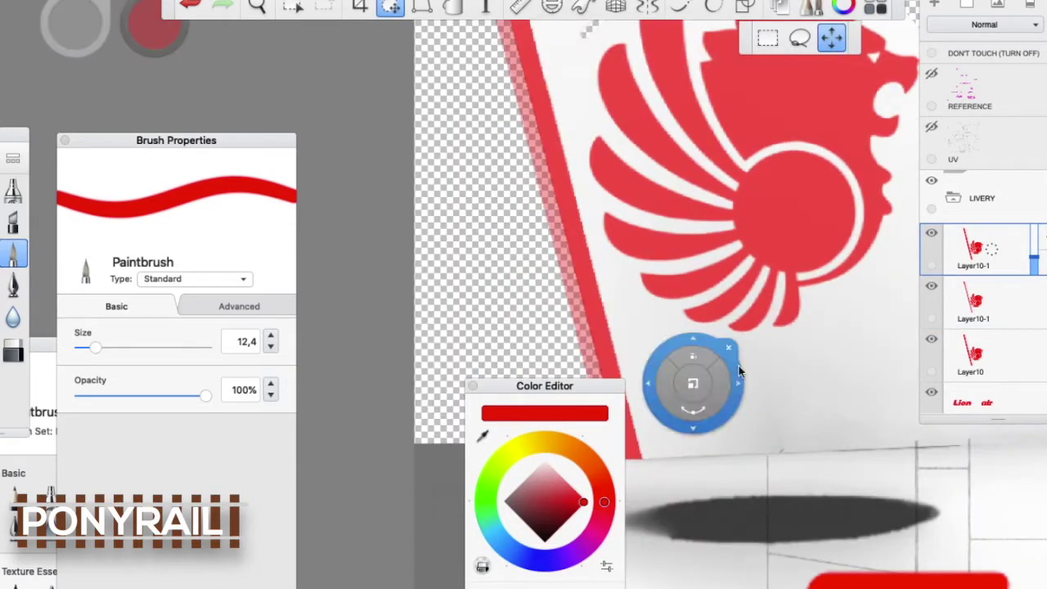
scroll(723, 311, down, 8)
click(931, 285)
scroll(777, 286, down, 5)
scroll(981, 245, down, 2)
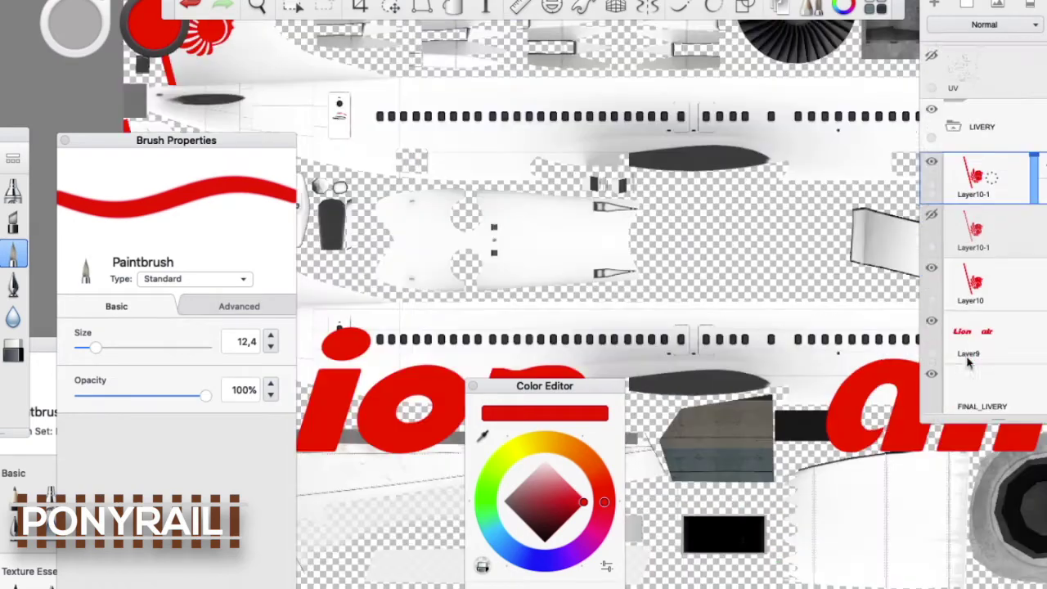
Select the "Lion" wordmark on Layer9, scale it down and move it to the front of the upper fuselage.
click(981, 335)
click(292, 6)
drag(503, 227, 728, 357)
key(ctrl+t)
drag(643, 269, 875, 35)
scroll(398, 533, up, 5)
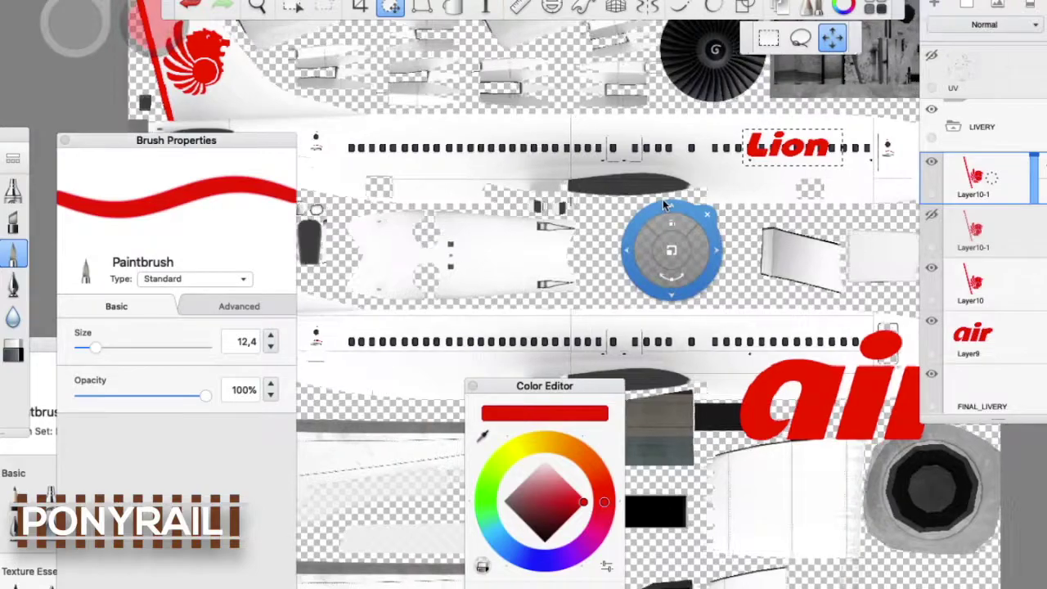
Put the "Lion" wordmark on its own layer and fit it over the upper fuselage windows behind the front door.
scroll(405, 161, up, 5)
scroll(404, 161, down, 5)
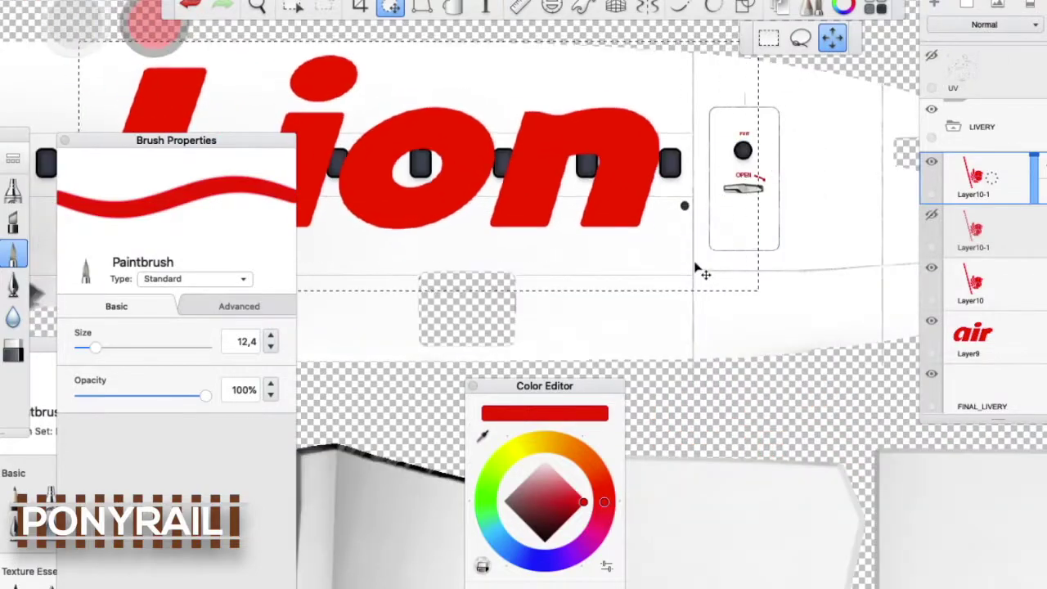
key(ctrl+c)
key(ctrl+v)
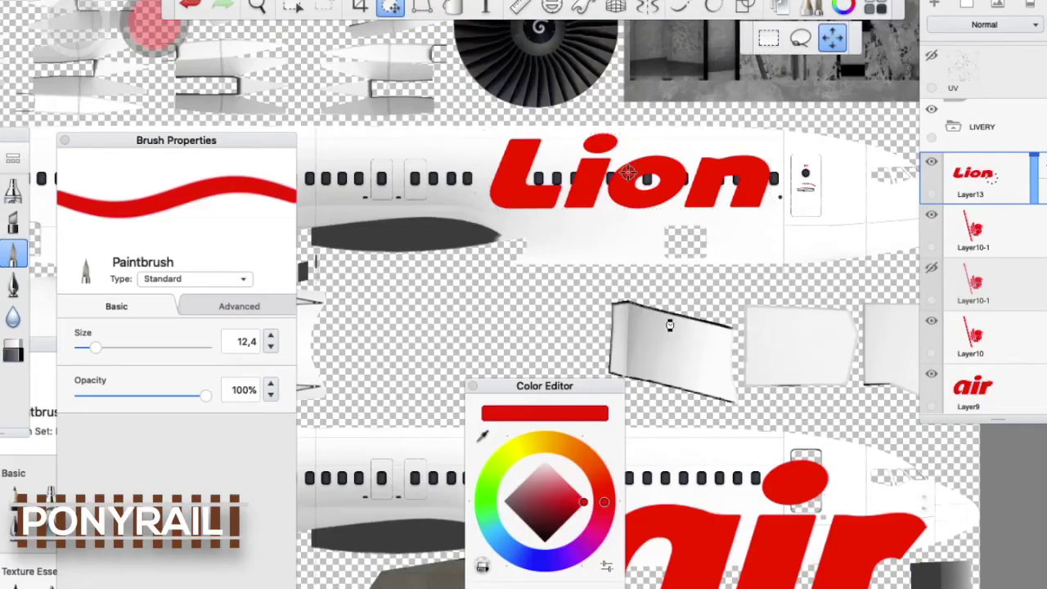
scroll(781, 347, up, 3)
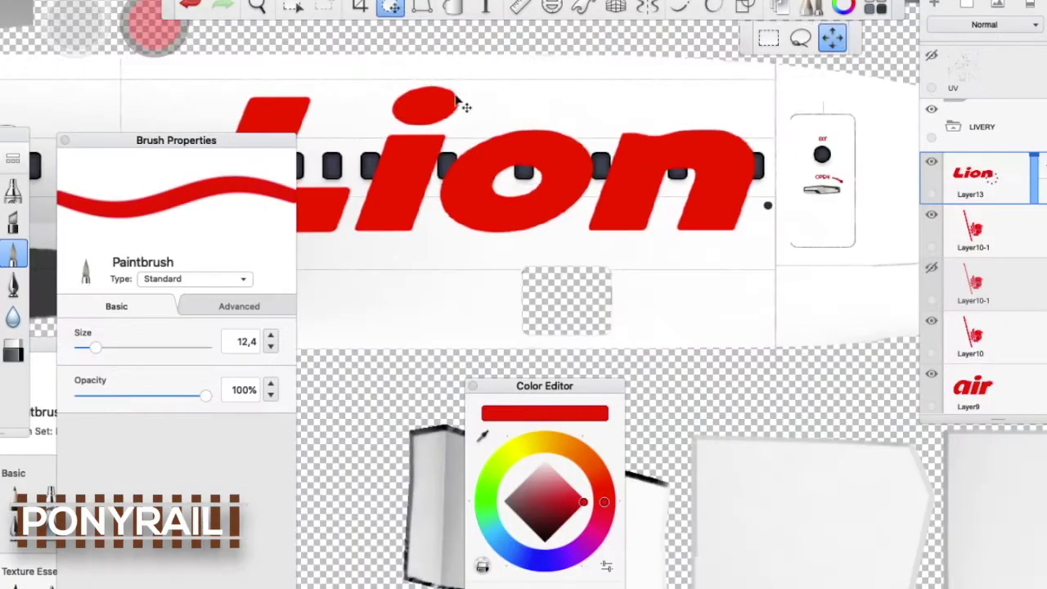
Duplicate the "Lion" wordmark layer, flip the copy horizontally and move it toward the front of the lower fuselage.
scroll(461, 103, down, 3)
key(super+d)
click(12, 158)
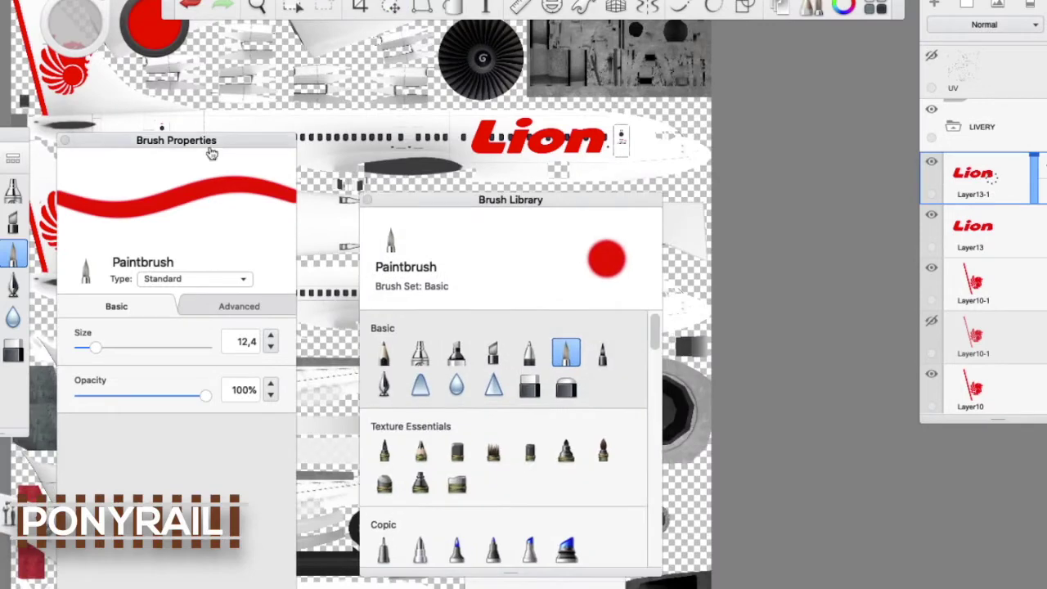
drag(176, 140, 148, 0)
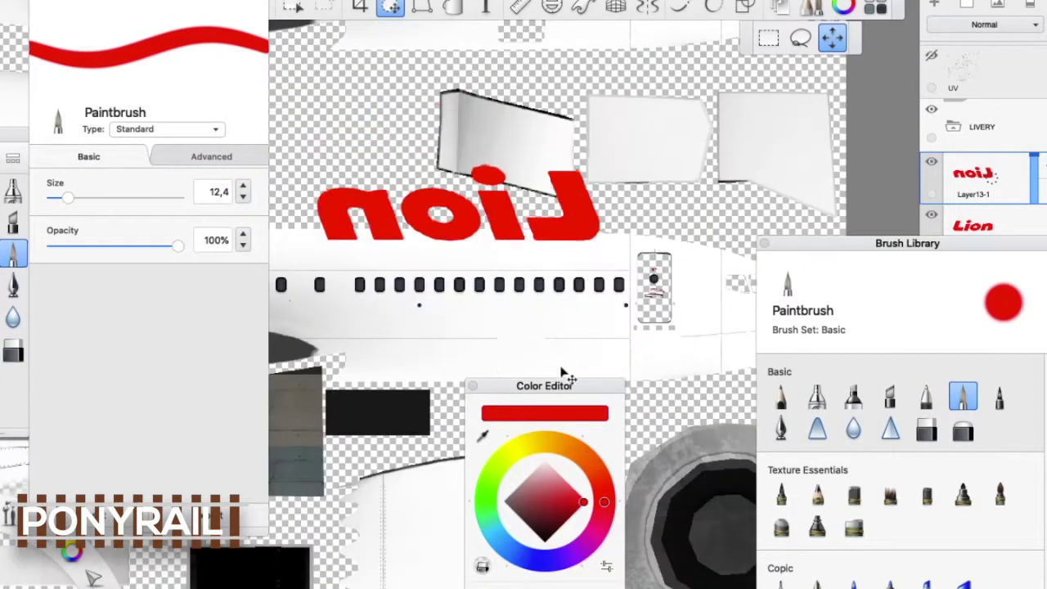
key(space)
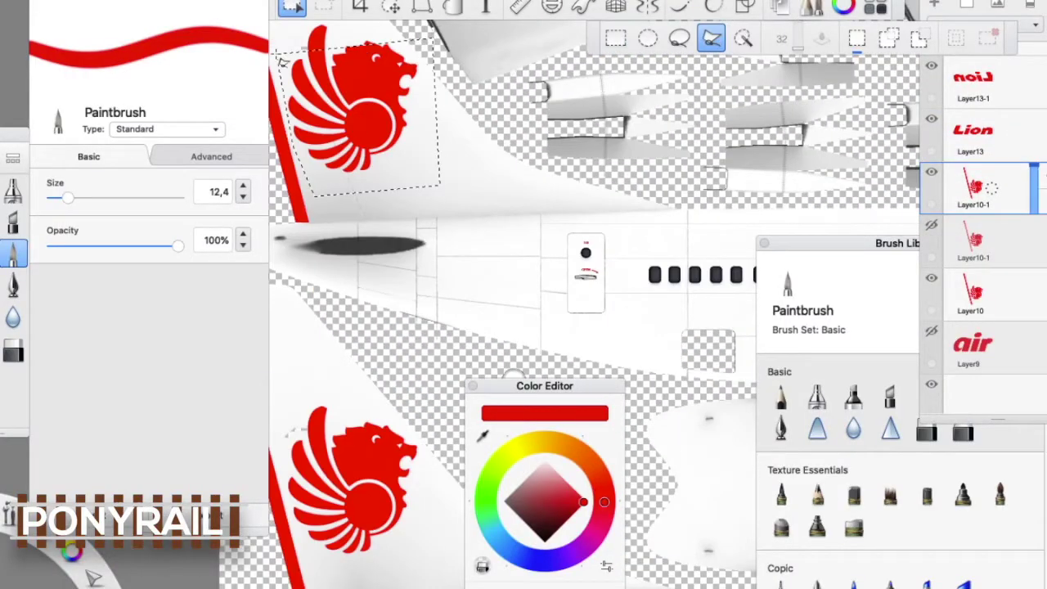
scroll(281, 59, up, 3)
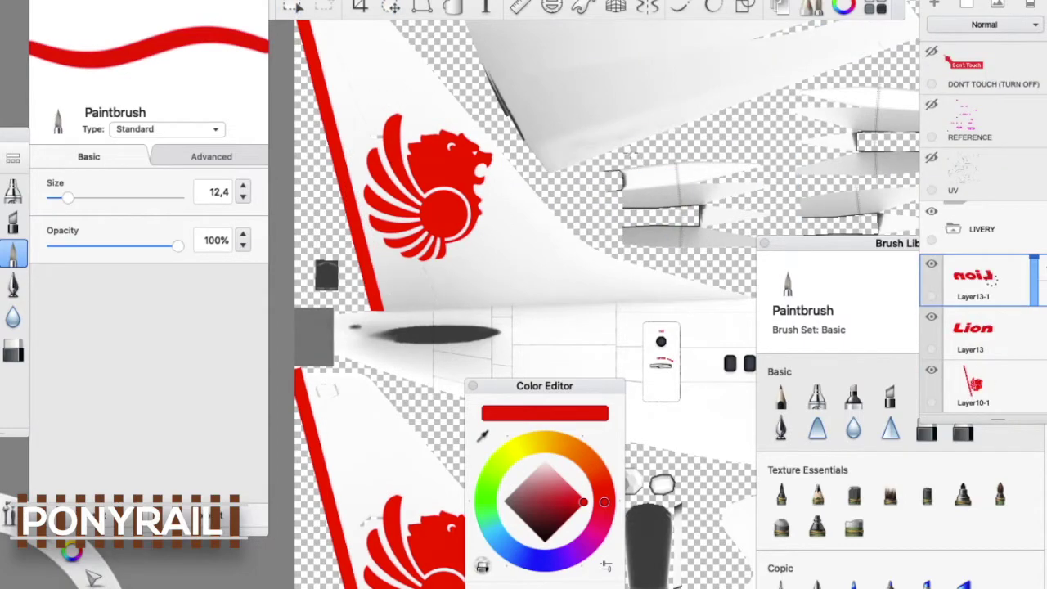
Paste the red lion emblem on its own layer and trace the edge of the engine cowling panels with a polyline selection.
key(ctrl+v)
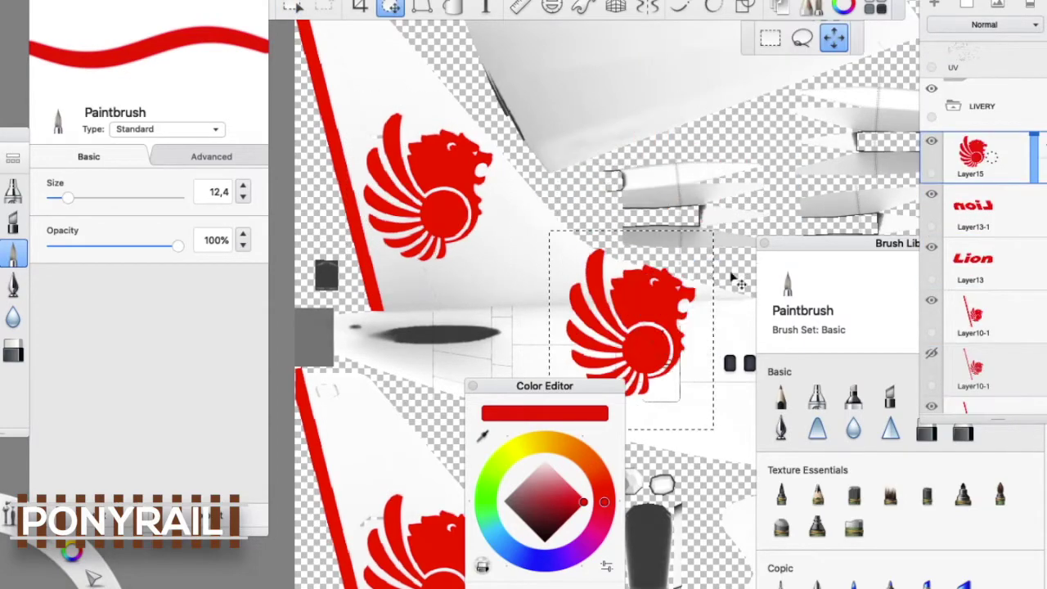
scroll(731, 277, down, 5)
scroll(640, 364, up, 10)
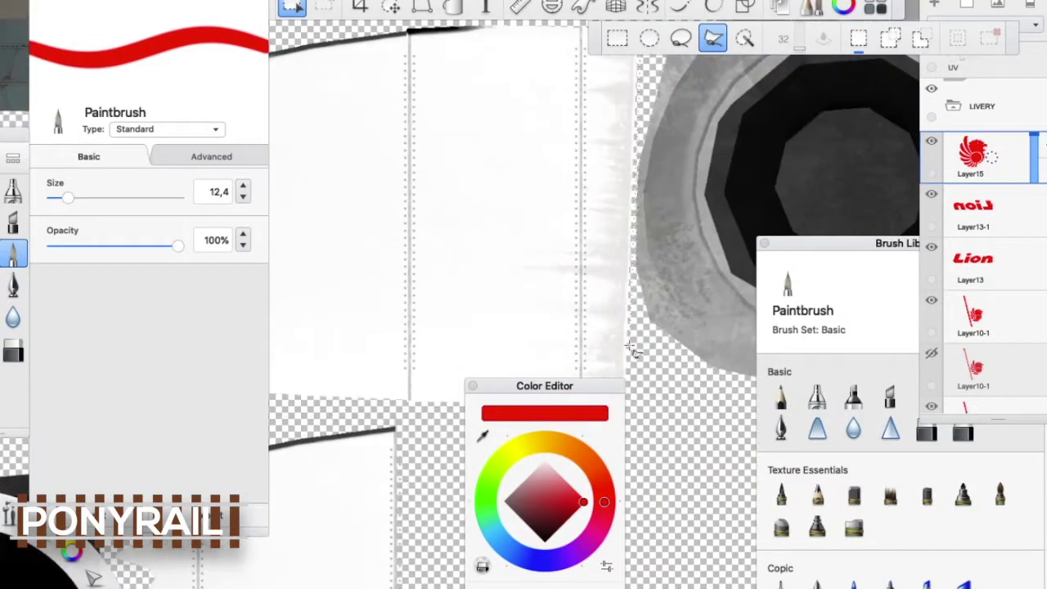
scroll(649, 427, down, 5)
scroll(647, 335, up, 5)
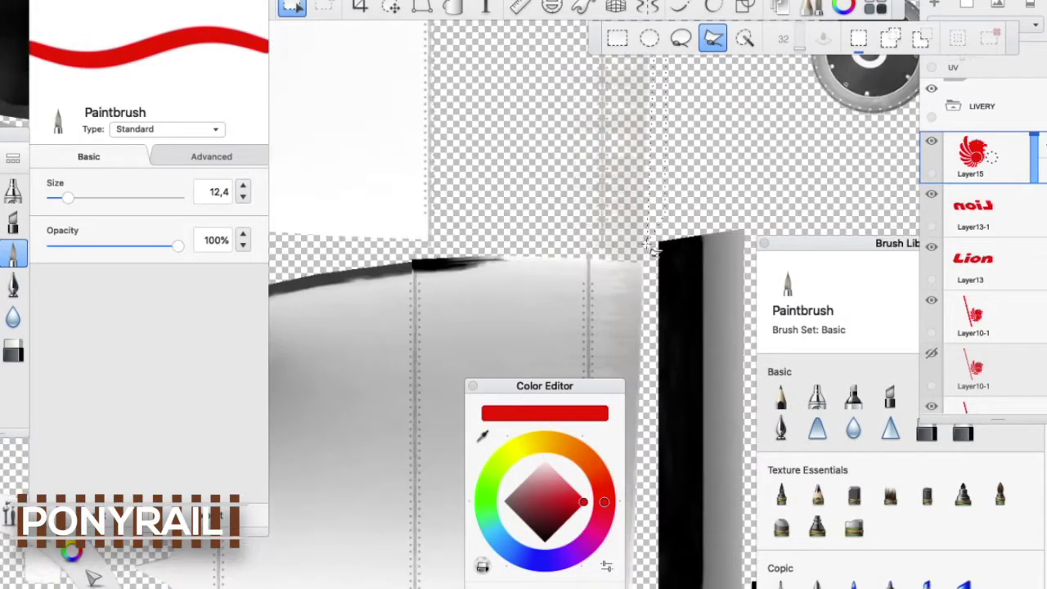
scroll(652, 248, down, 10)
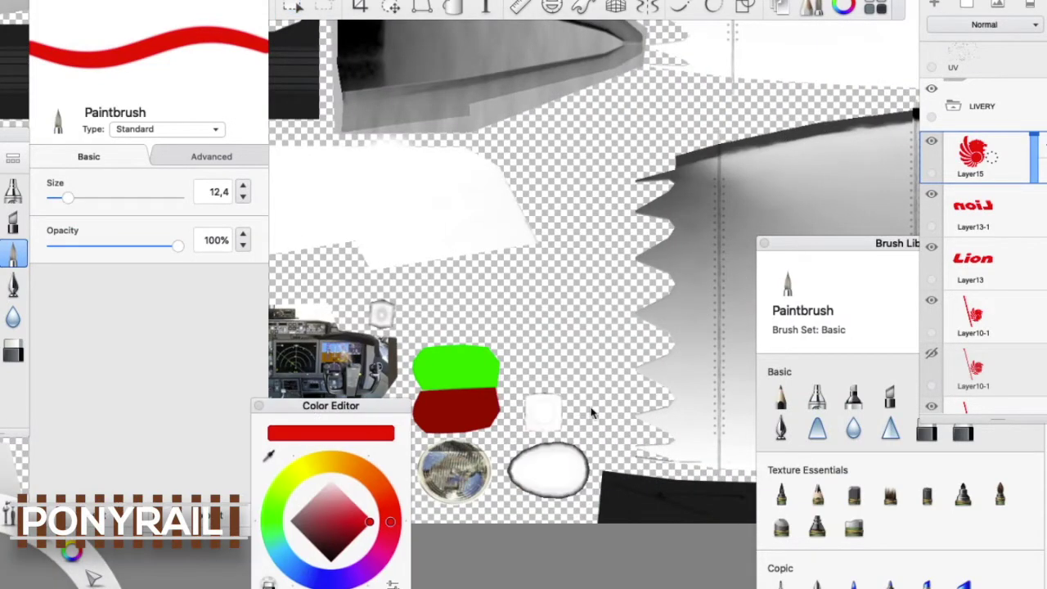
scroll(593, 413, down, 5)
scroll(611, 423, up, 5)
Outline all the engine cowling panels with a polyline selection and fill them with solid red on a separate layer.
key(m)
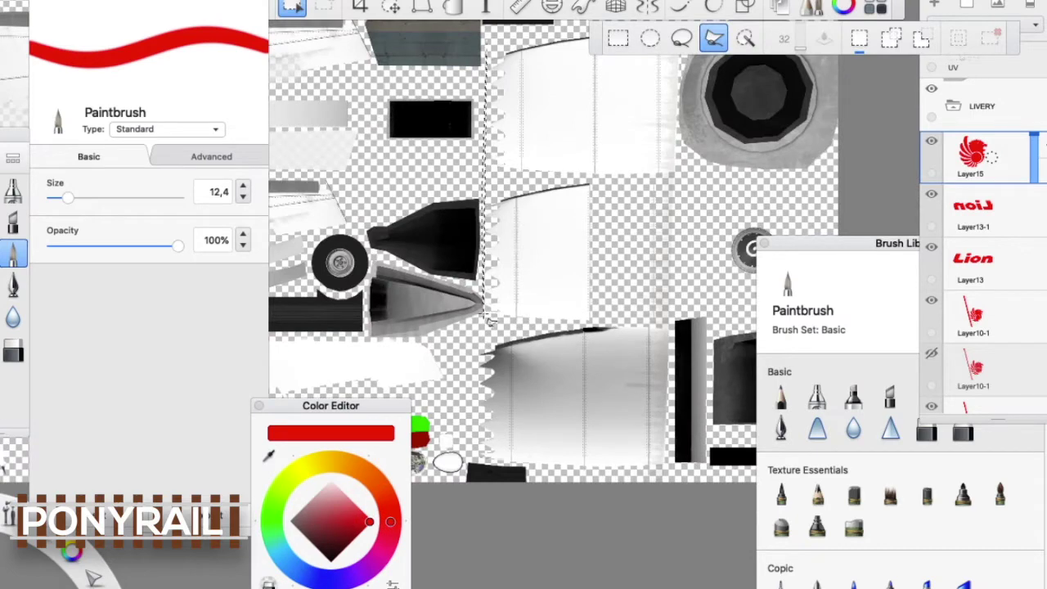
scroll(488, 319, up, 3)
scroll(499, 393, up, 2)
scroll(573, 401, down, 5)
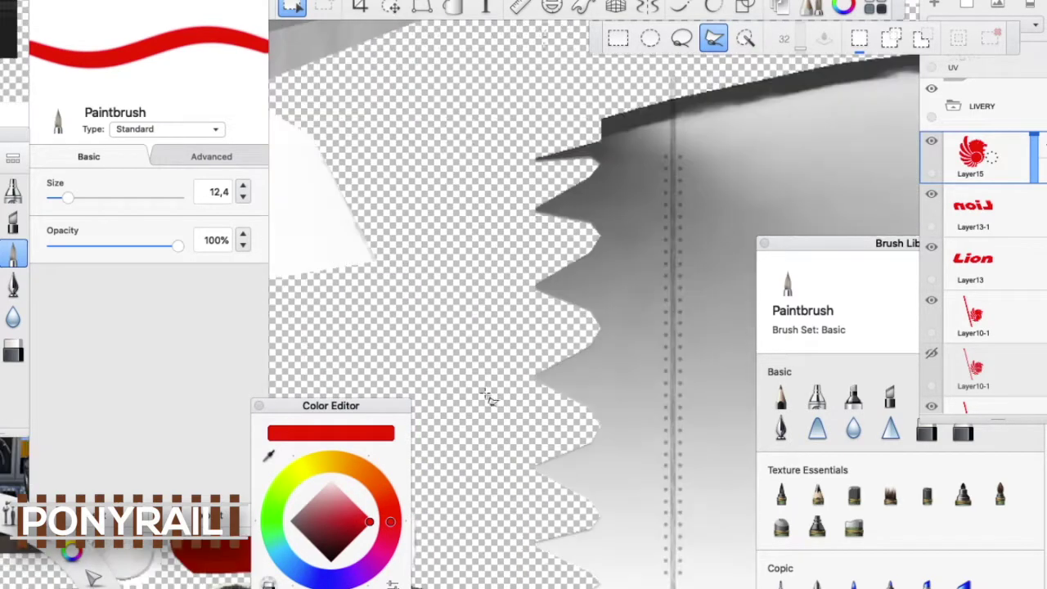
scroll(659, 419, down, 5)
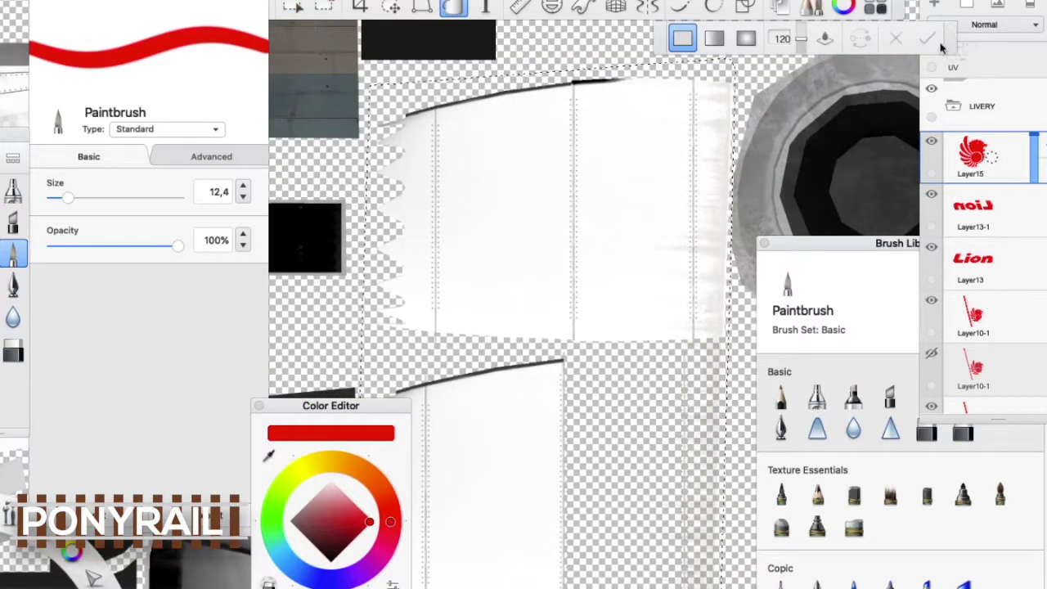
click(645, 161)
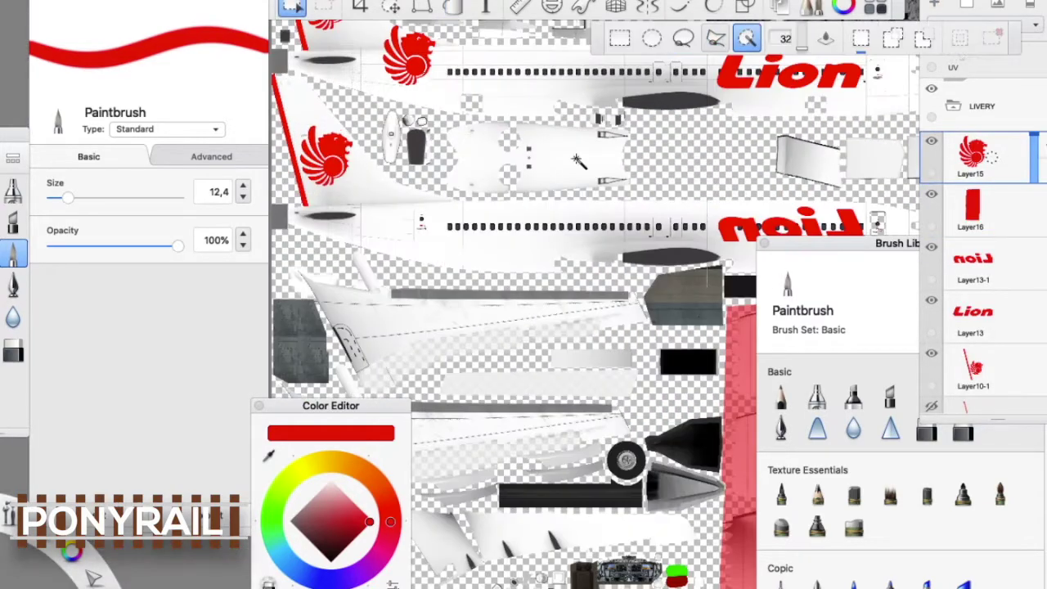
Recolour the pasted lion emblem white and place scaled-down copies on the upper and middle engine cowling panels.
scroll(576, 160, up, 5)
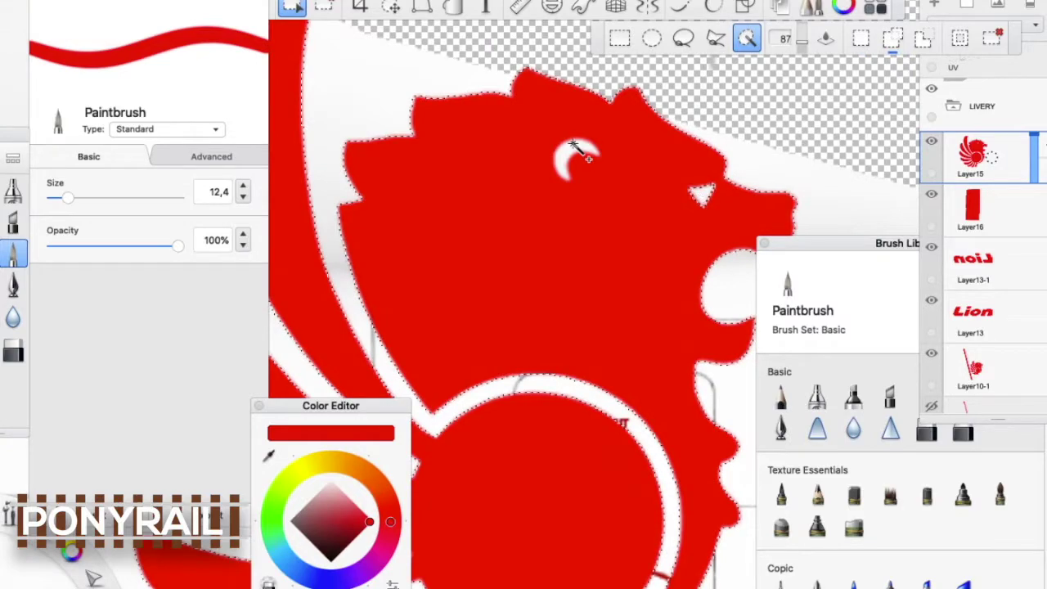
key(Delete)
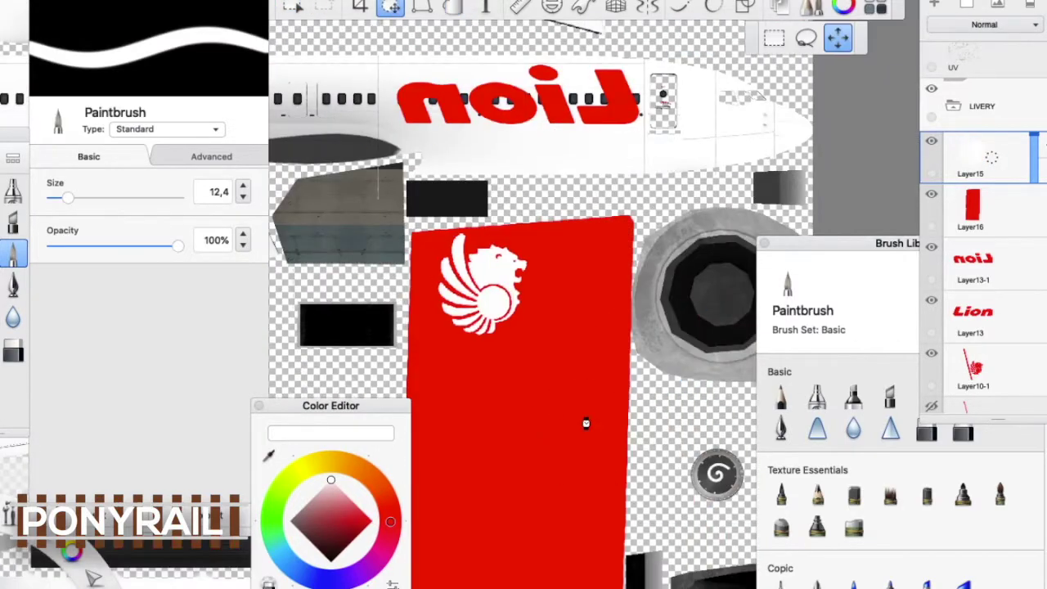
scroll(586, 423, up, 5)
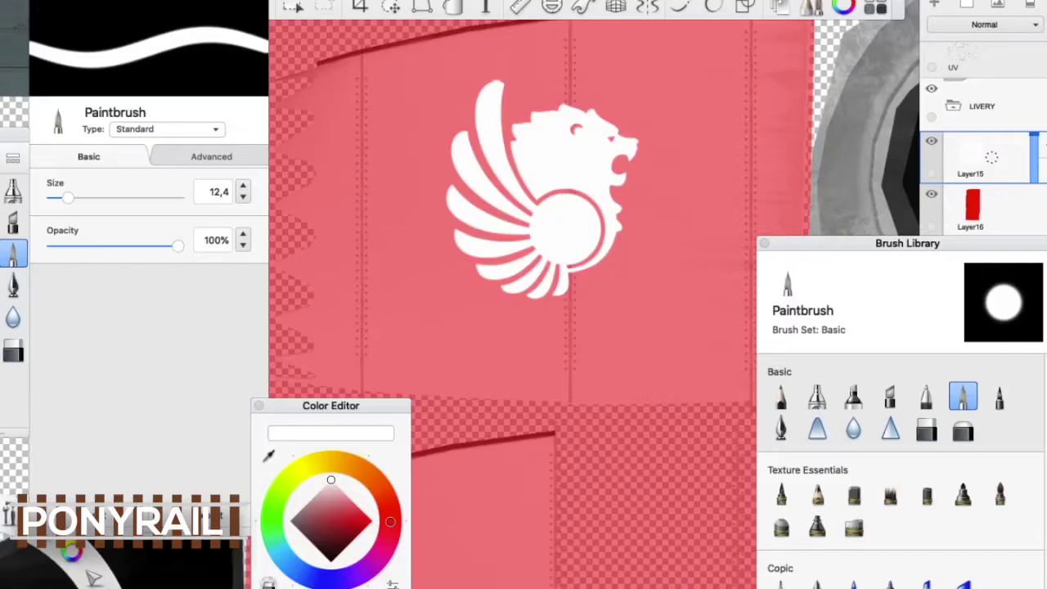
key(v)
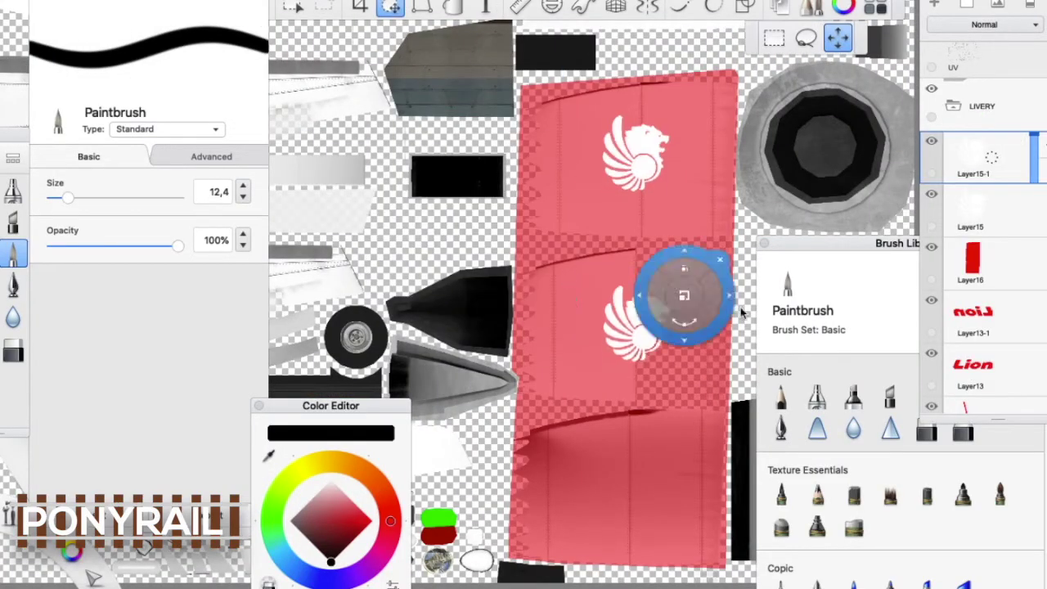
scroll(739, 262, up, 10)
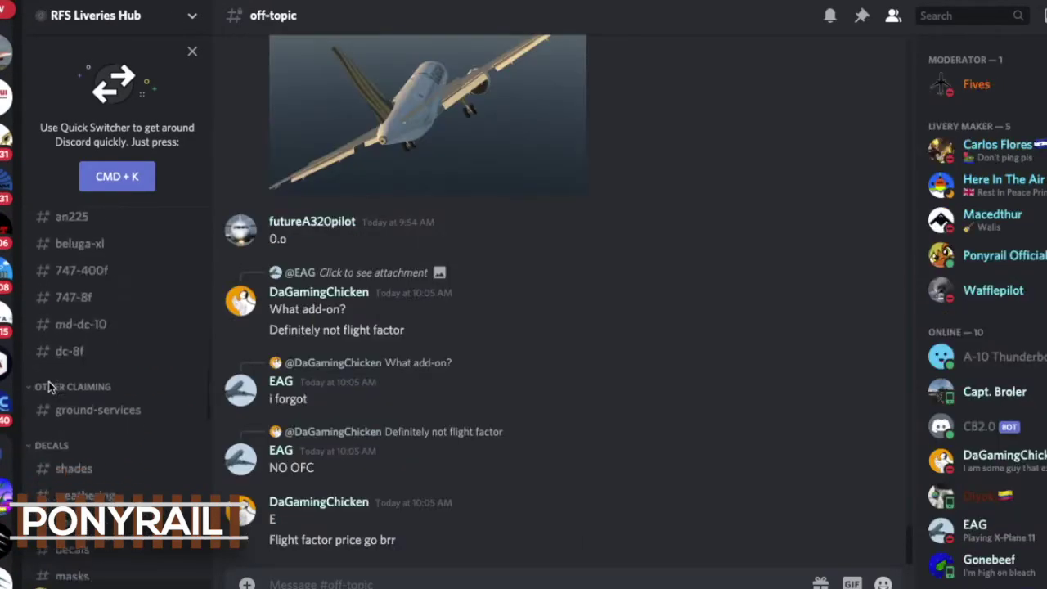
Switch to Discord, find the Lion Group logo in the asian-airlines channel and paste it into the livery texture as a new layer.
scroll(49, 387, down, 3)
click(69, 403)
click(86, 511)
scroll(86, 500, down, 2)
scroll(379, 266, up, 15)
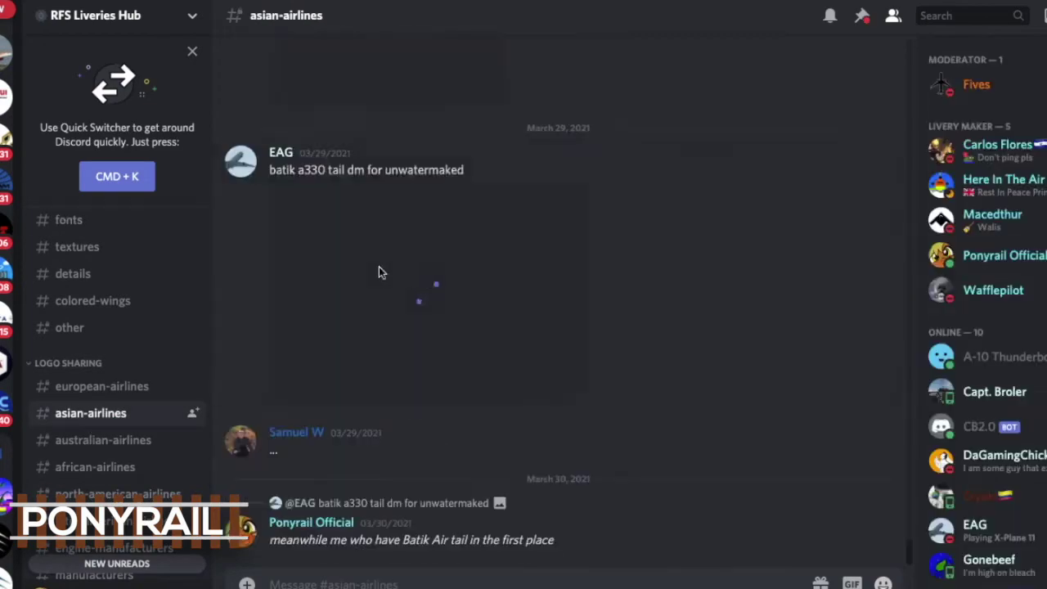
scroll(378, 272, up, 20)
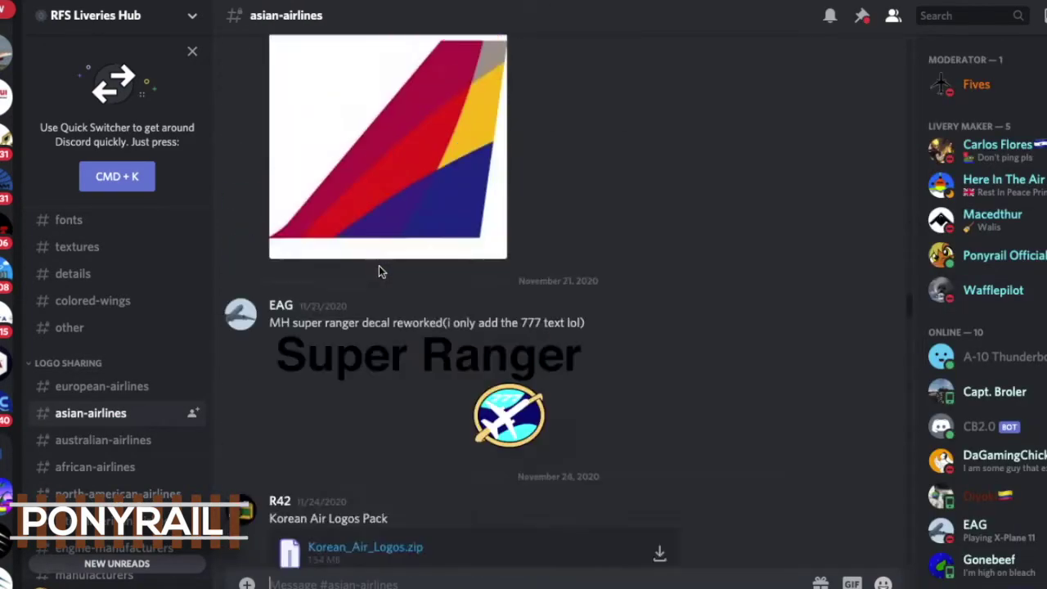
scroll(379, 272, up, 10)
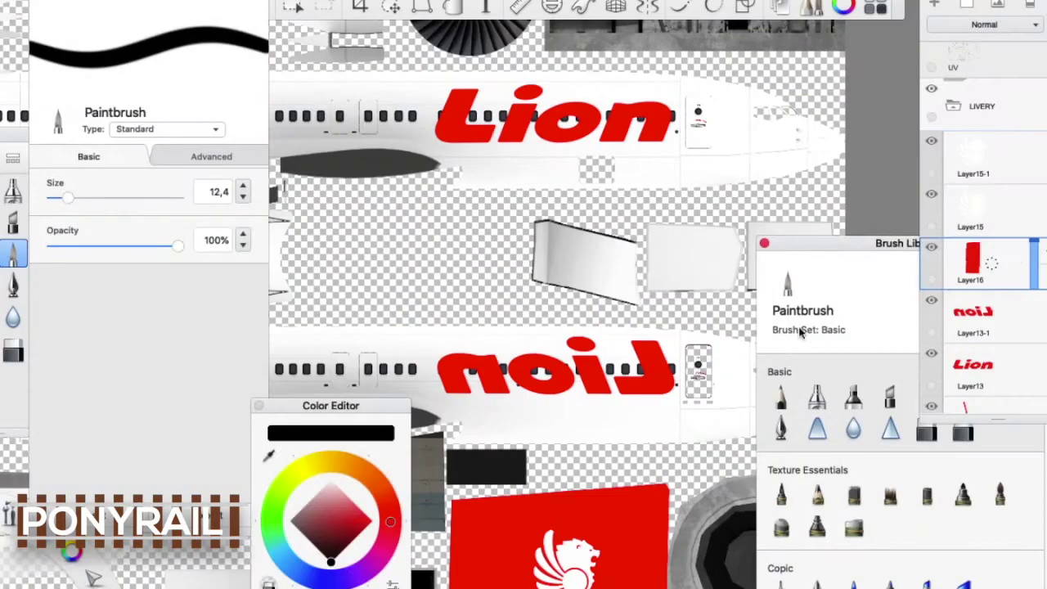
key(super+v)
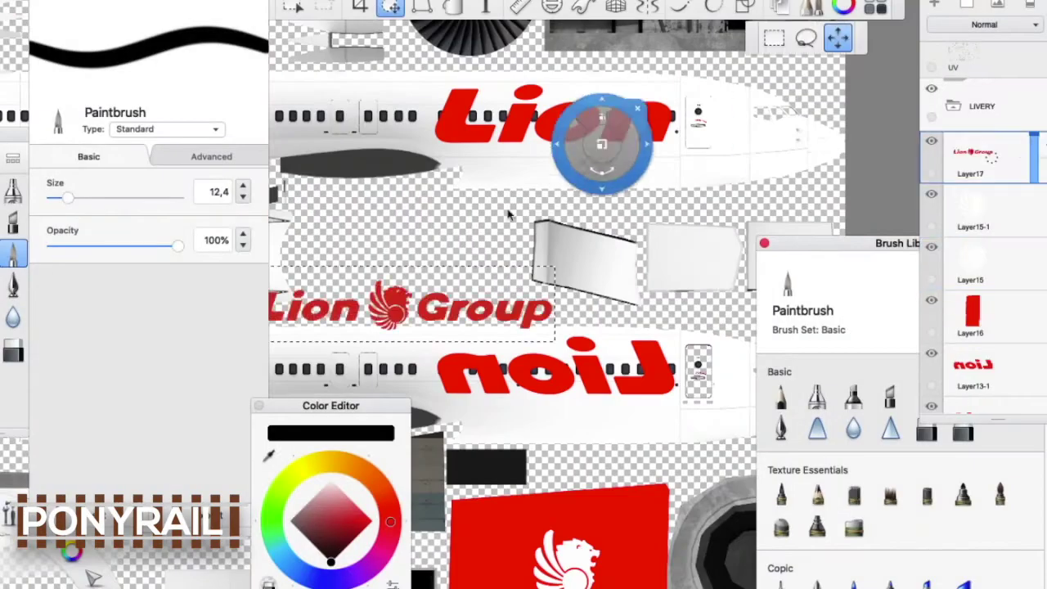
Enlarge the Lion Group logo, select its letters and emblem with the Magic Wand and recolour them in the brighter livery red.
scroll(691, 230, up, 5)
scroll(617, 234, down, 5)
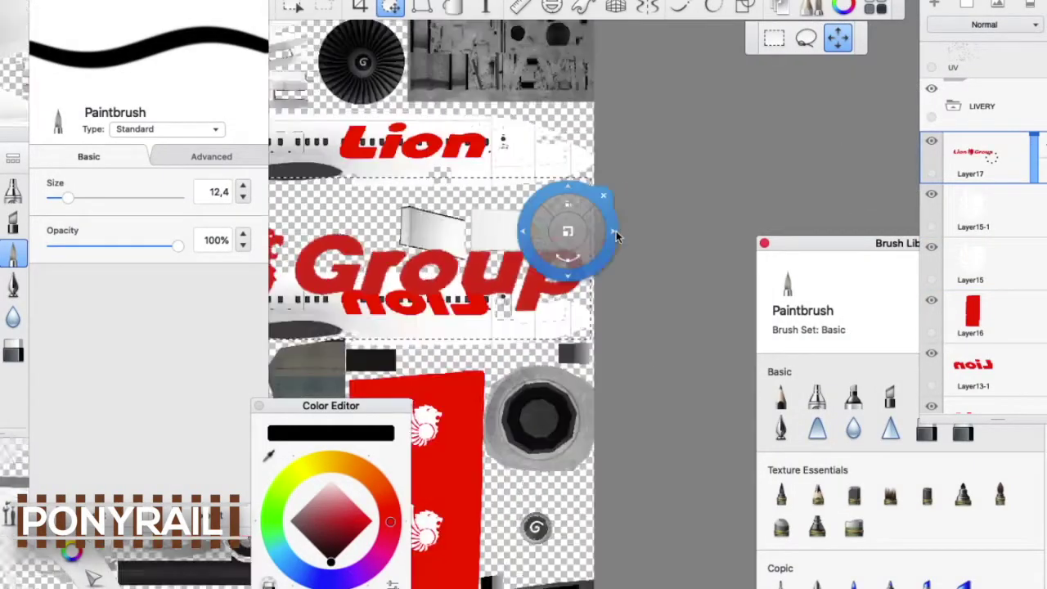
click(292, 7)
click(748, 38)
click(669, 258)
scroll(452, 203, up, 8)
scroll(452, 202, down, 4)
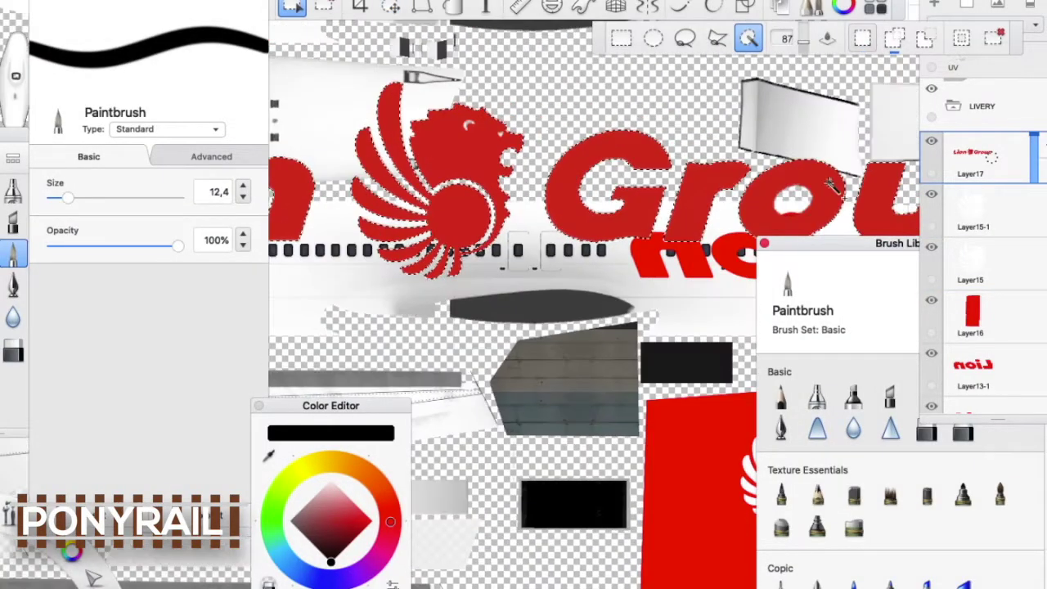
scroll(466, 69, up, 8)
scroll(677, 123, down, 5)
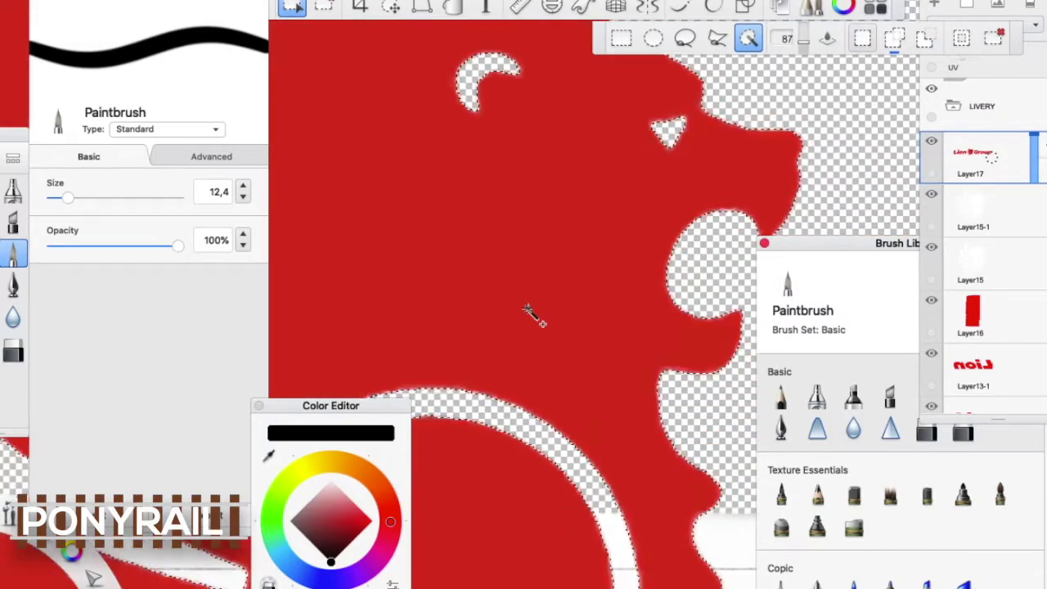
key(m)
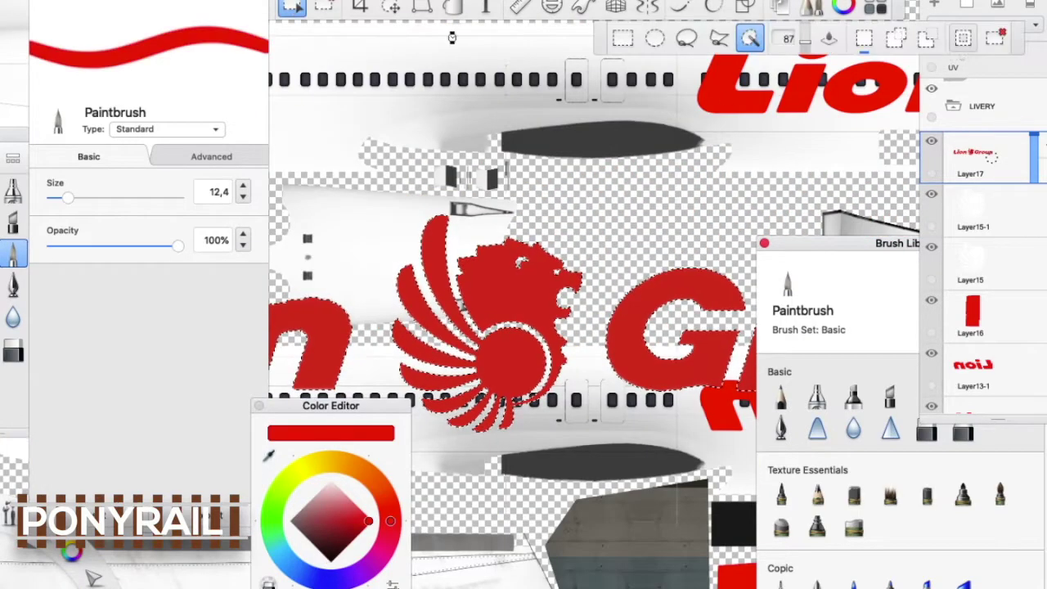
Scale the Lion Group logo down below the rear windows of the upper fuselage and place a mirrored copy on the lower fuselage.
click(391, 7)
scroll(464, 144, left, 5)
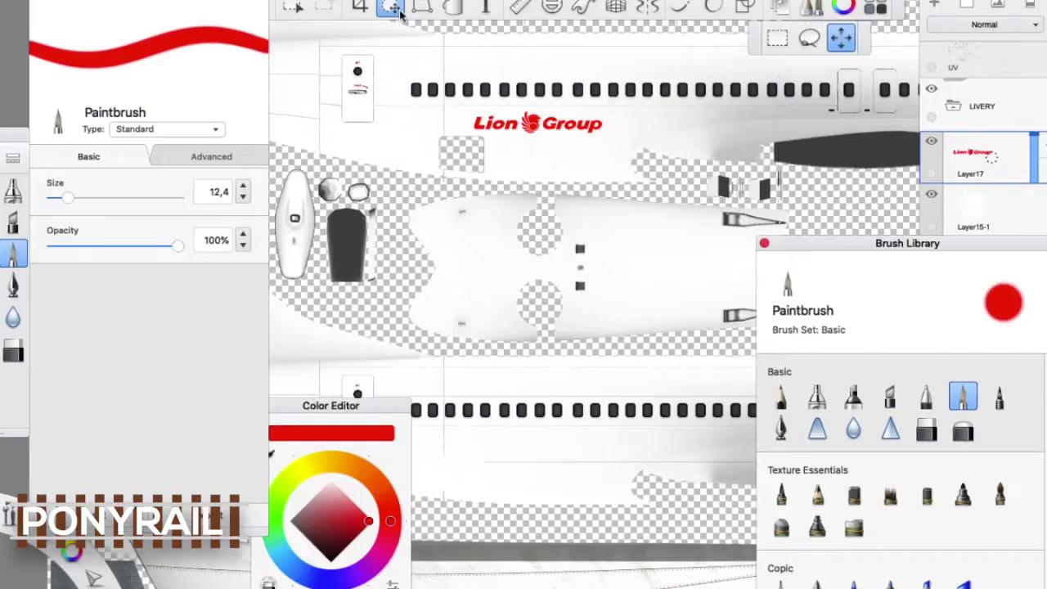
key(super+d)
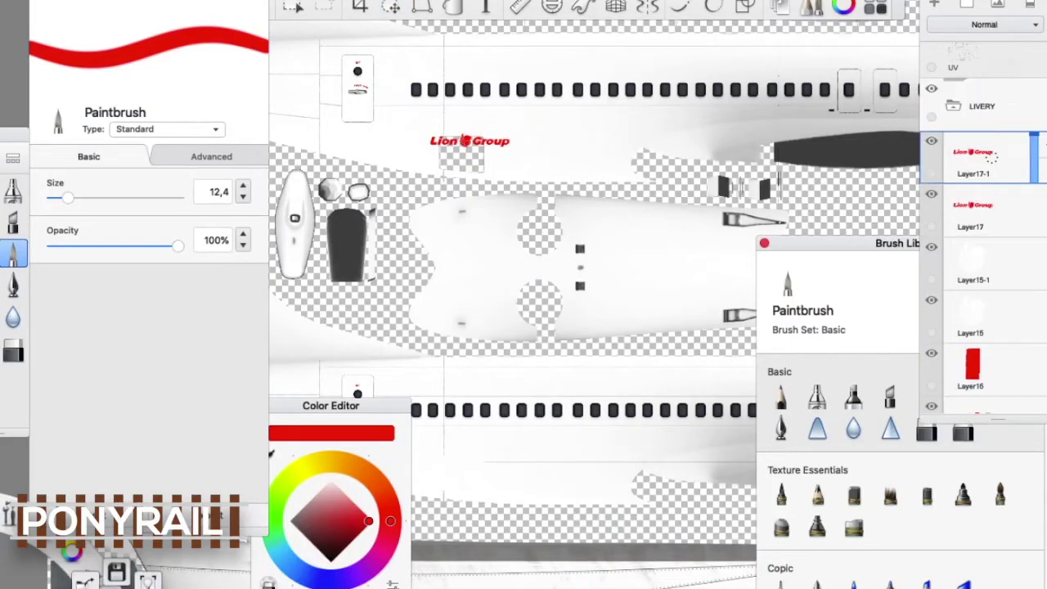
key(v)
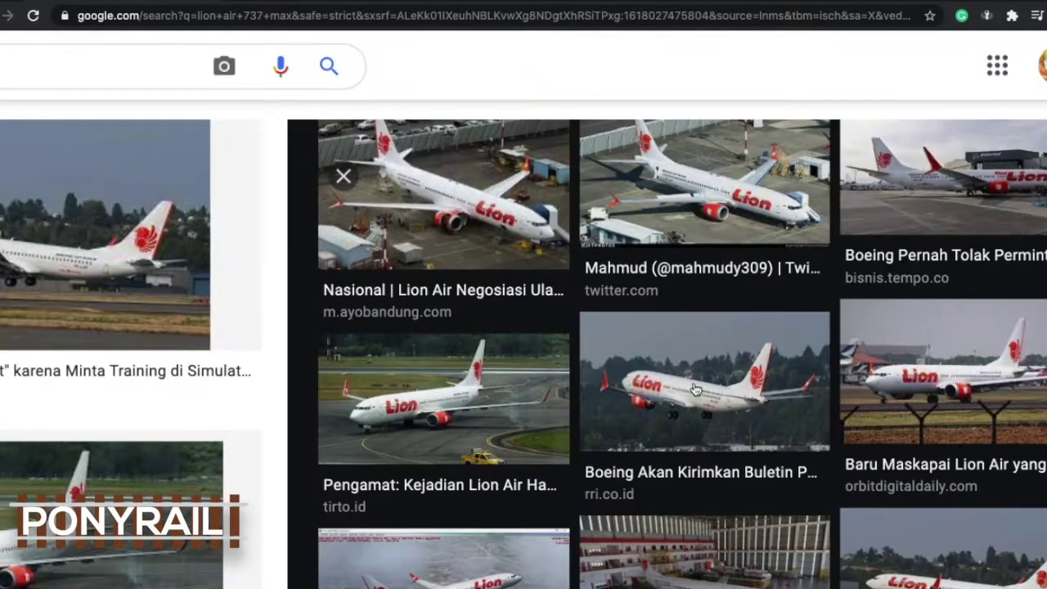
Check the Lion Air 737 Max reference photos and add the registration text "PK-LQP" in DIN 1451 Std, size 36.
scroll(694, 389, down, 3)
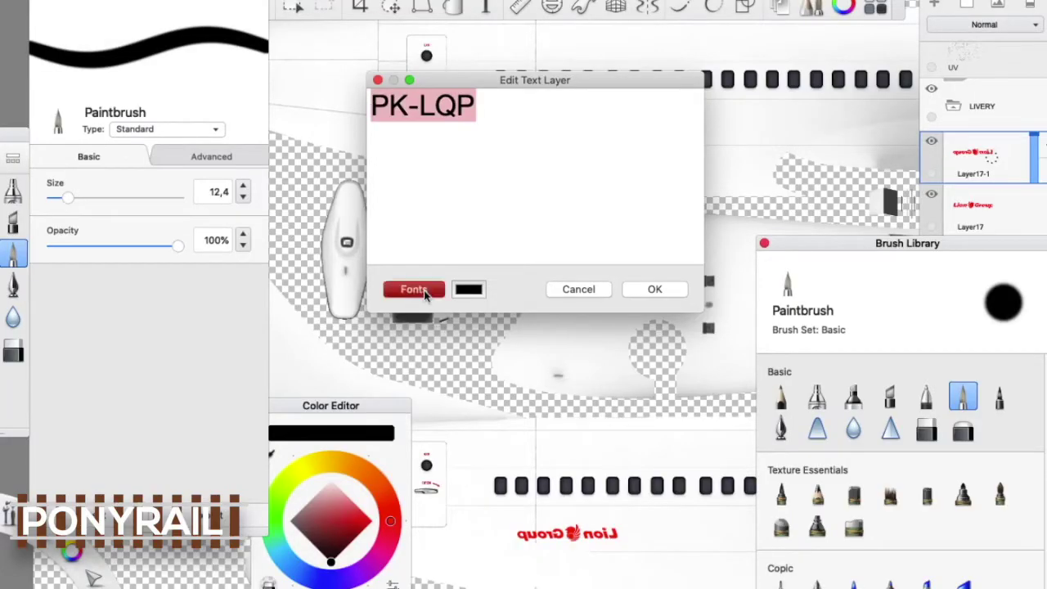
click(424, 290)
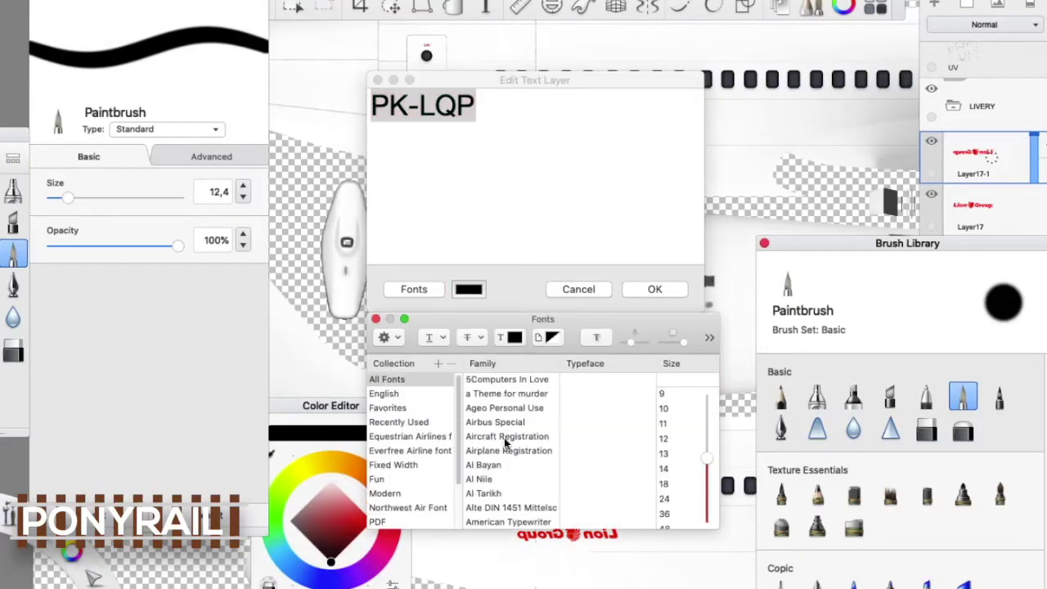
scroll(503, 437, down, 5)
click(503, 437)
scroll(505, 450, down, 5)
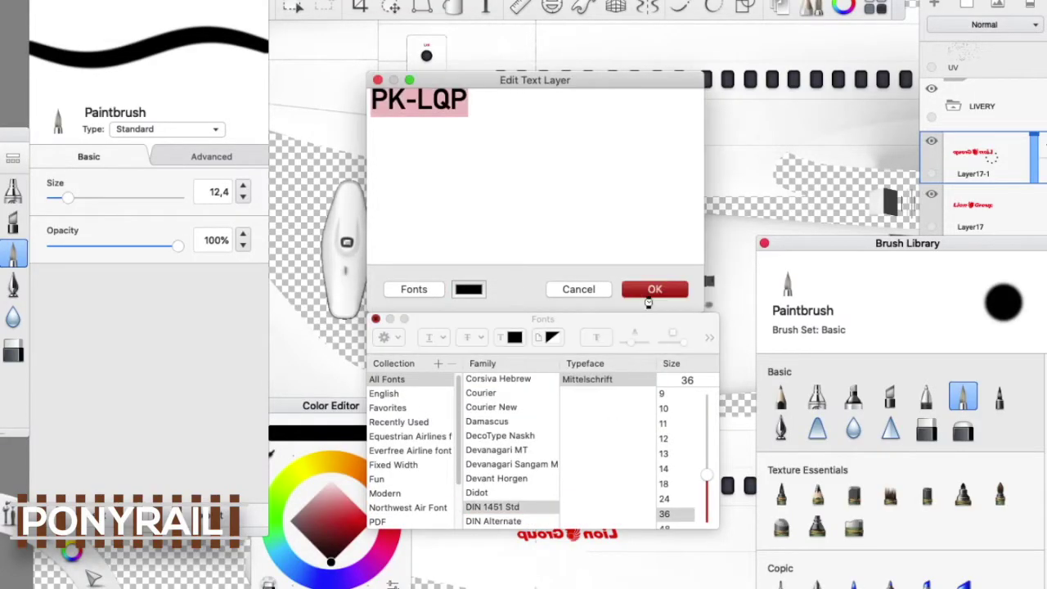
click(654, 289)
Scale the "PK-LQP" registration and position it just below the rear windows of the upper fuselage, above the Lion Group logo.
drag(427, 88, 359, 131)
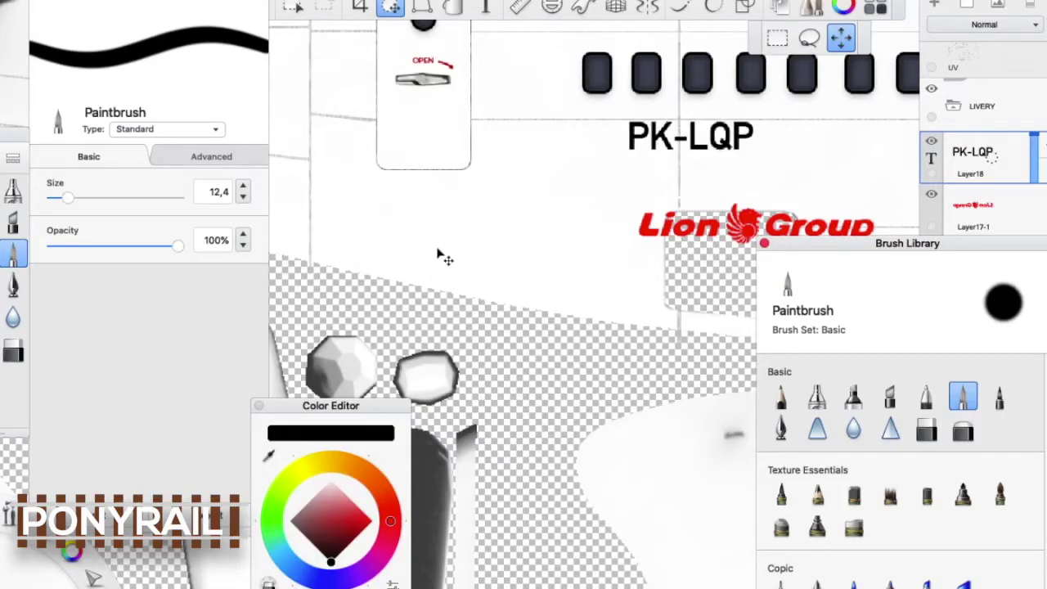
key(space)
drag(458, 181, 425, 214)
Place a mirrored copy of the "PK-LQP" registration on the lower rear fuselage and shift both Lion Group logos forward.
click(976, 147)
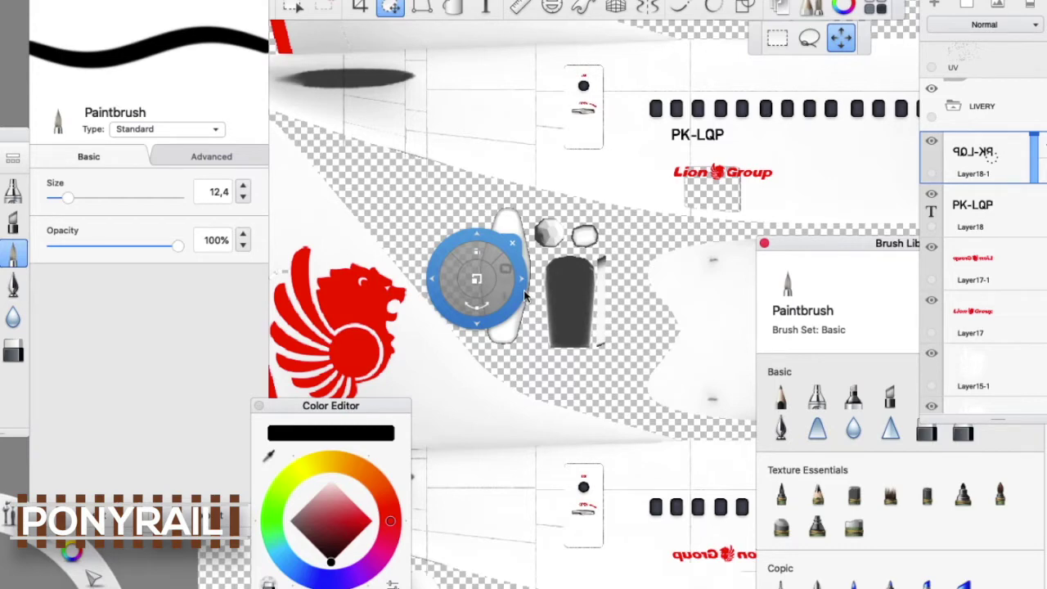
scroll(403, 338, down, 5)
drag(403, 338, 577, 282)
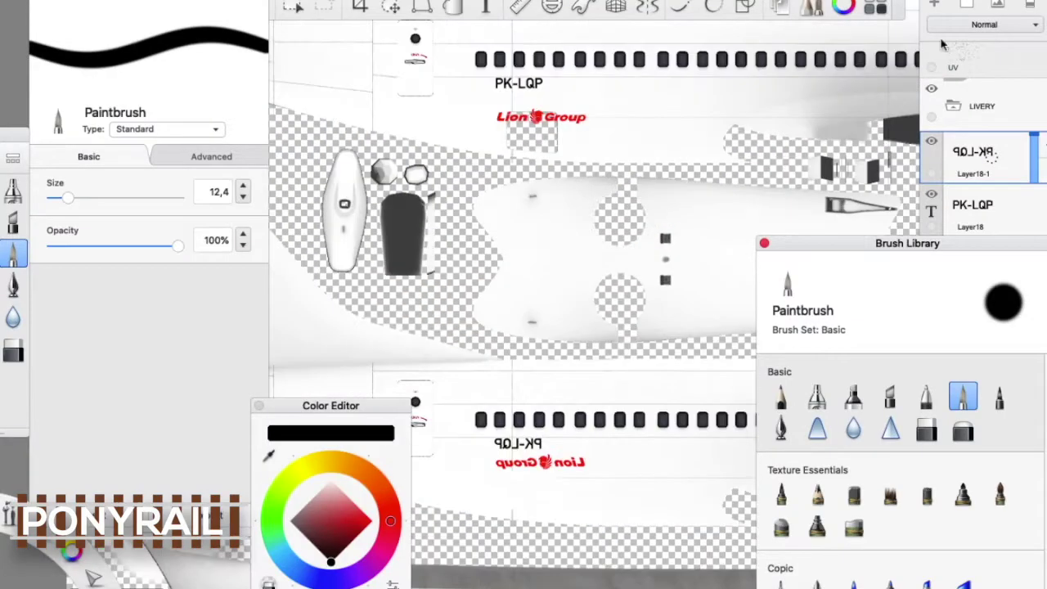
drag(516, 191, 542, 219)
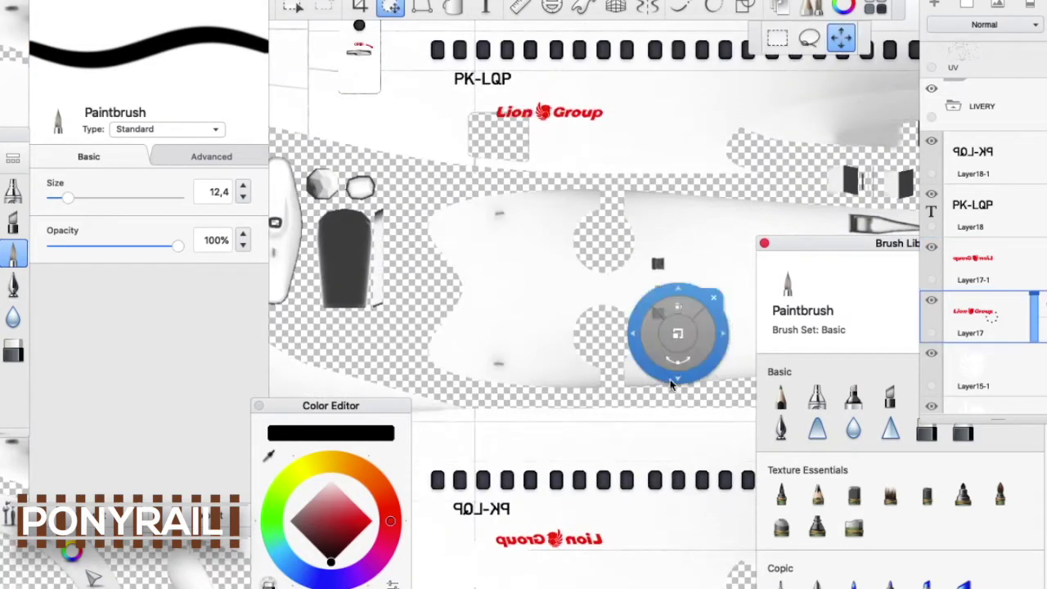
Add the text "BOEING 737 MAX 8" in the BOEING-style font at size 36.
text(BOEING)
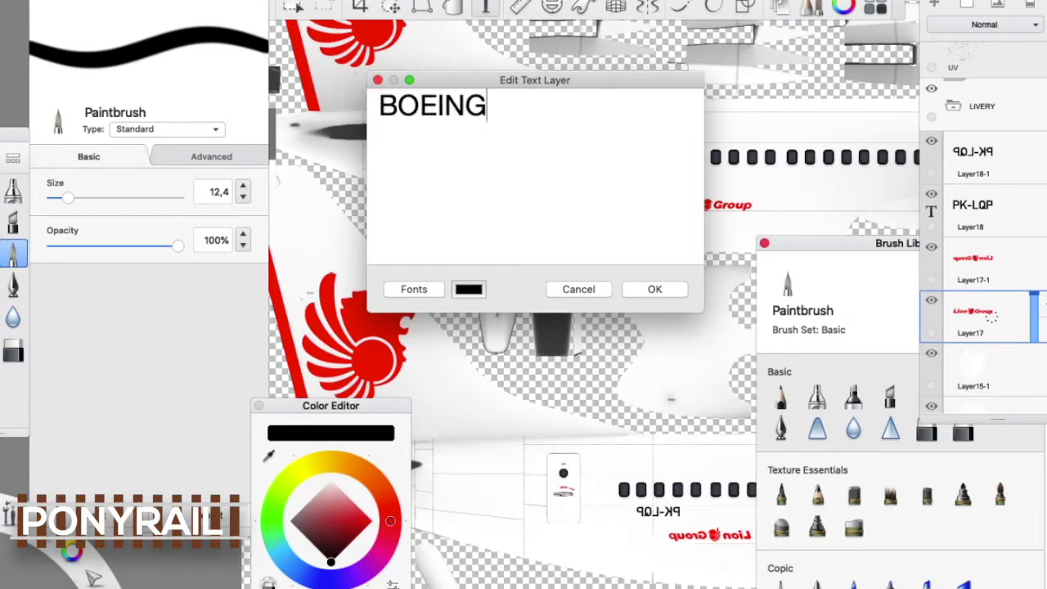
key(super+a)
click(414, 288)
scroll(498, 450, up, 5)
click(493, 450)
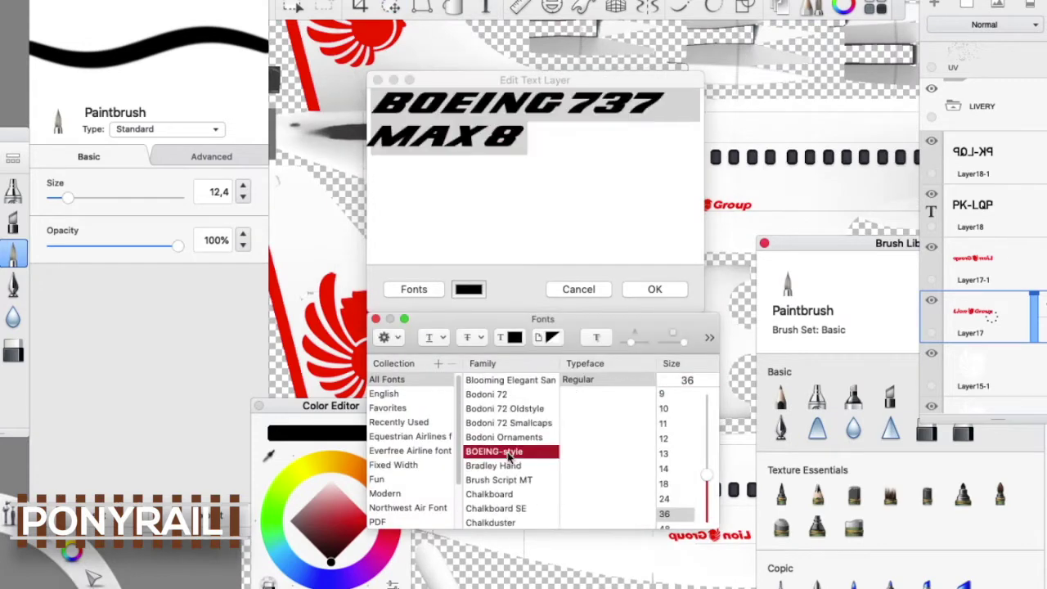
click(569, 276)
click(654, 289)
Scale down the "BOEING 737 MAX 8" title and position it just above the rear windows of the upper fuselage.
drag(554, 189, 515, 155)
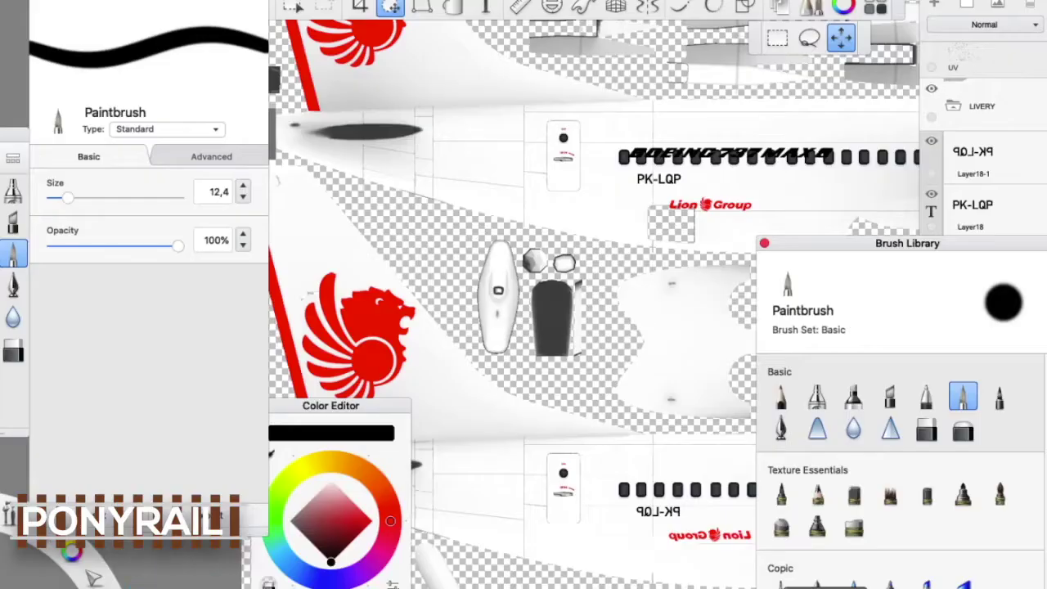
scroll(637, 203, up, 3)
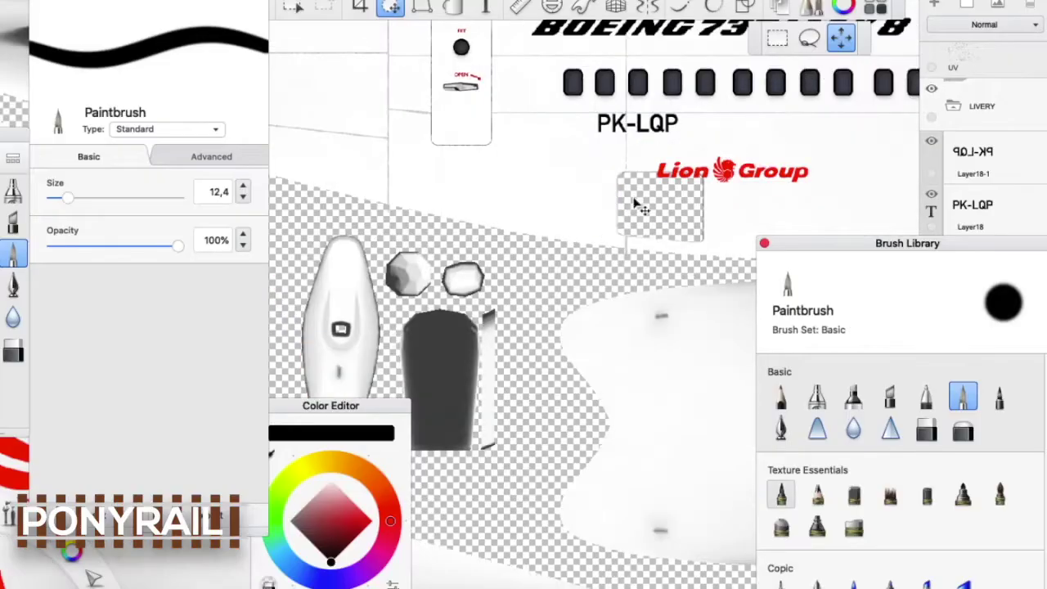
scroll(634, 214, up, 3)
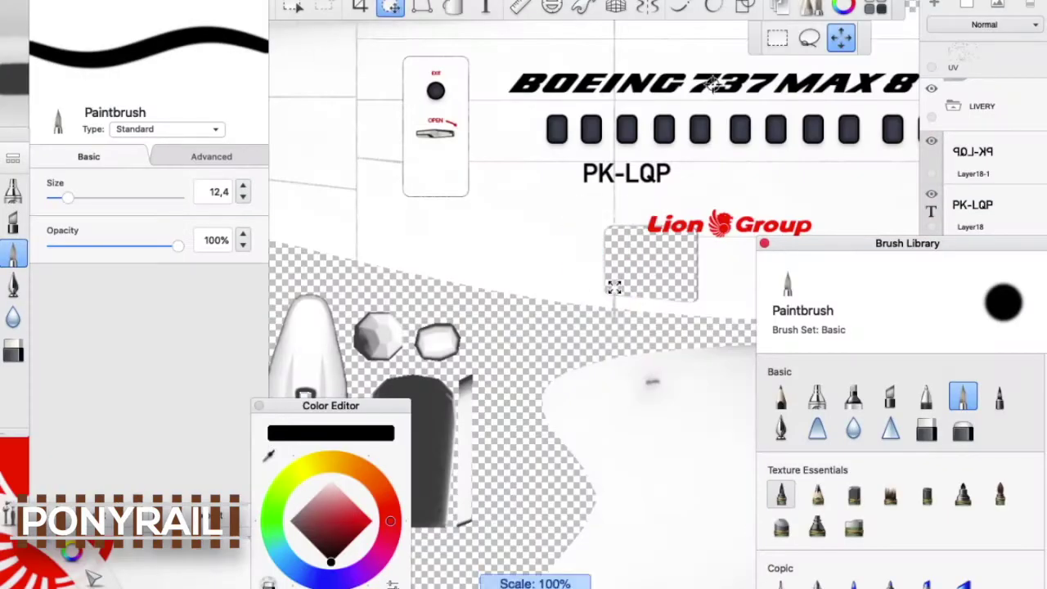
drag(712, 83, 703, 182)
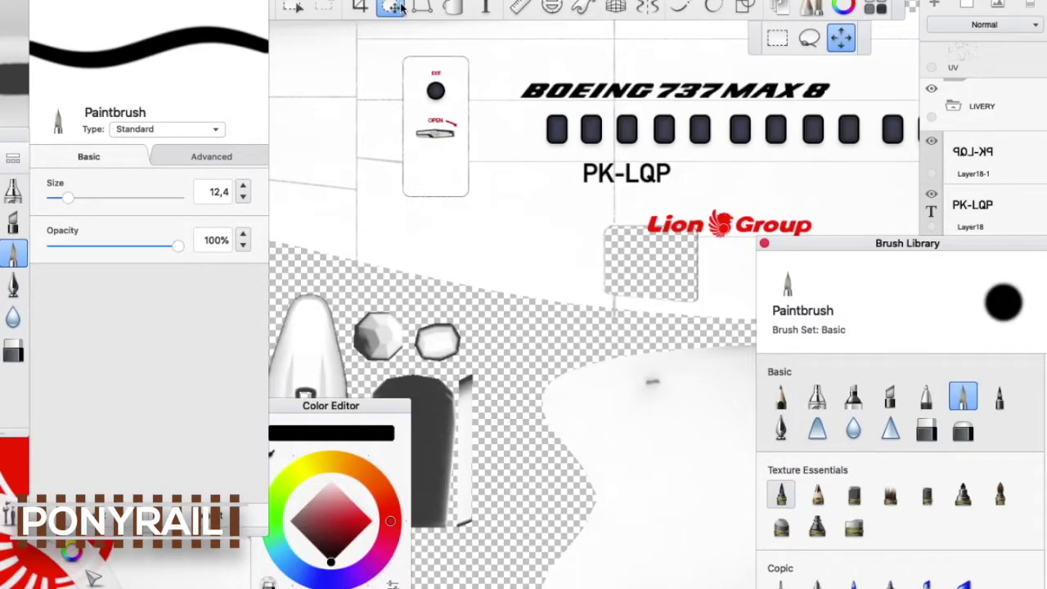
Duplicate the "BOEING 737 MAX 8" title, mirror the copy and position it above the rear windows of the lower fuselage.
click(991, 76)
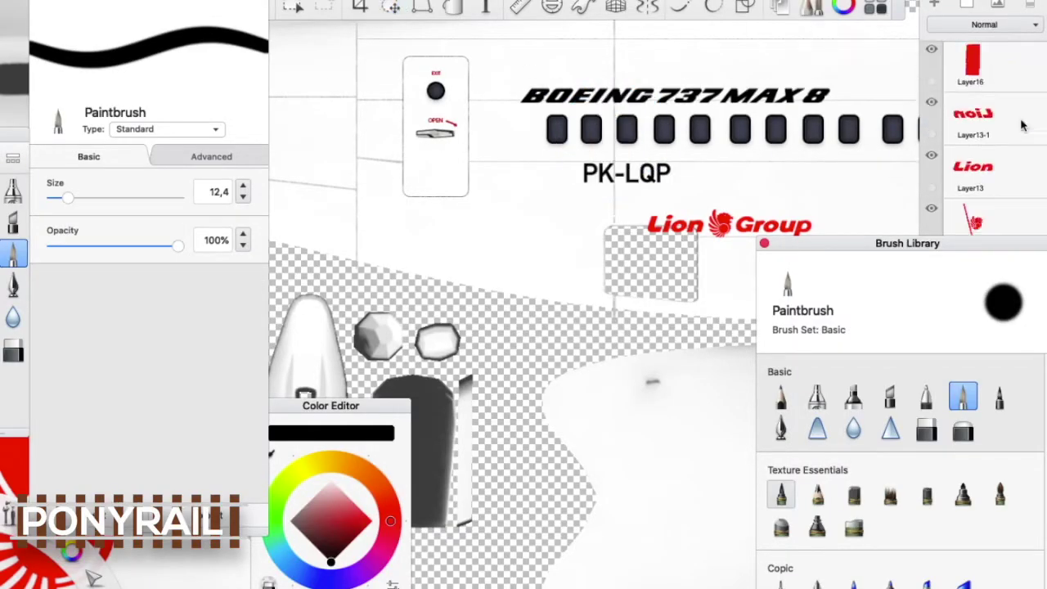
click(991, 76)
click(959, 45)
scroll(595, 294, down, 5)
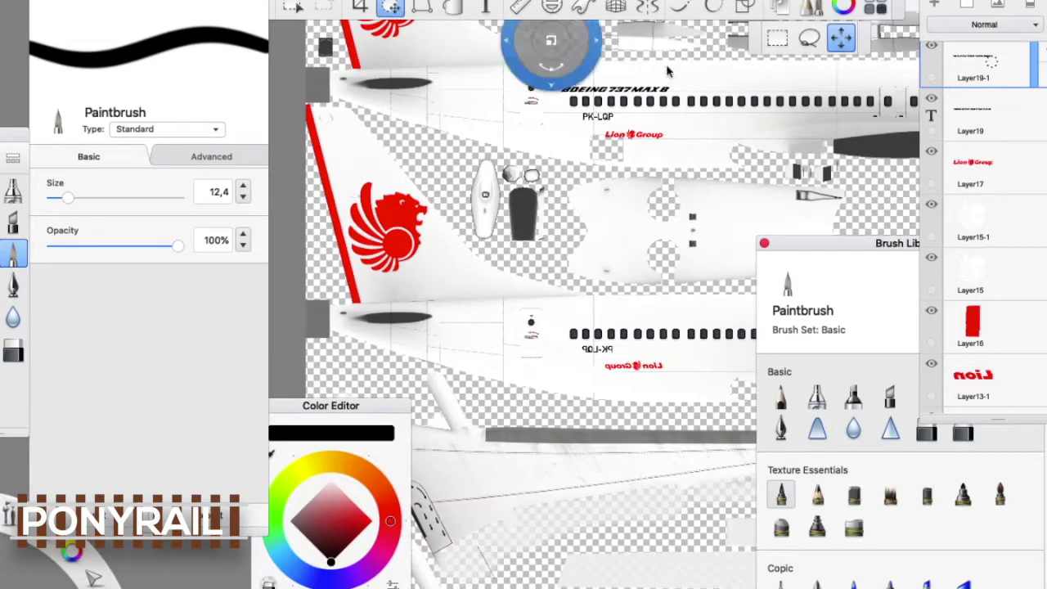
scroll(535, 451, up, 5)
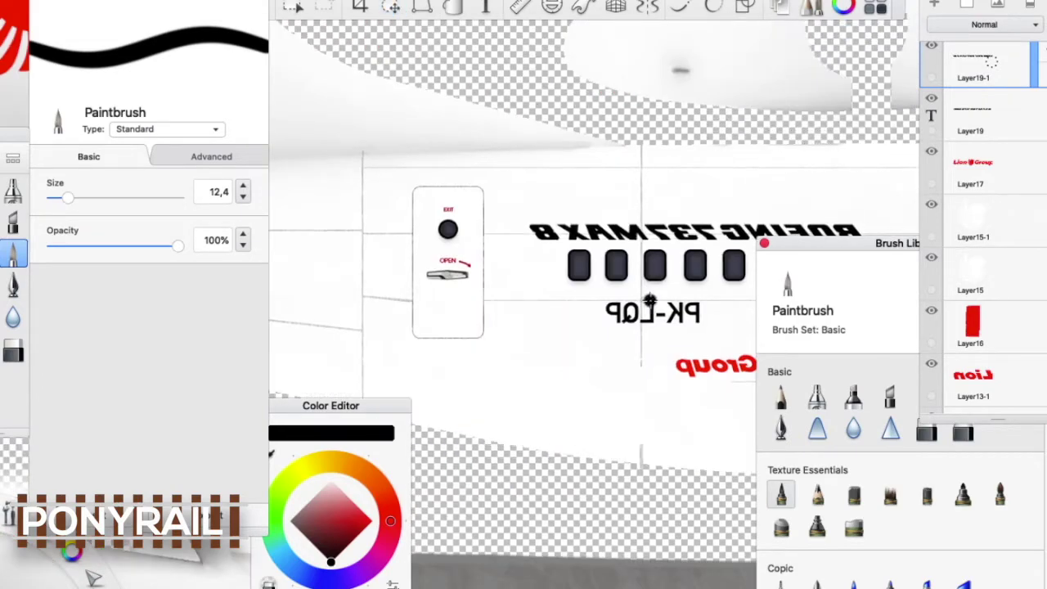
scroll(650, 301, right, 2)
scroll(435, 163, down, 5)
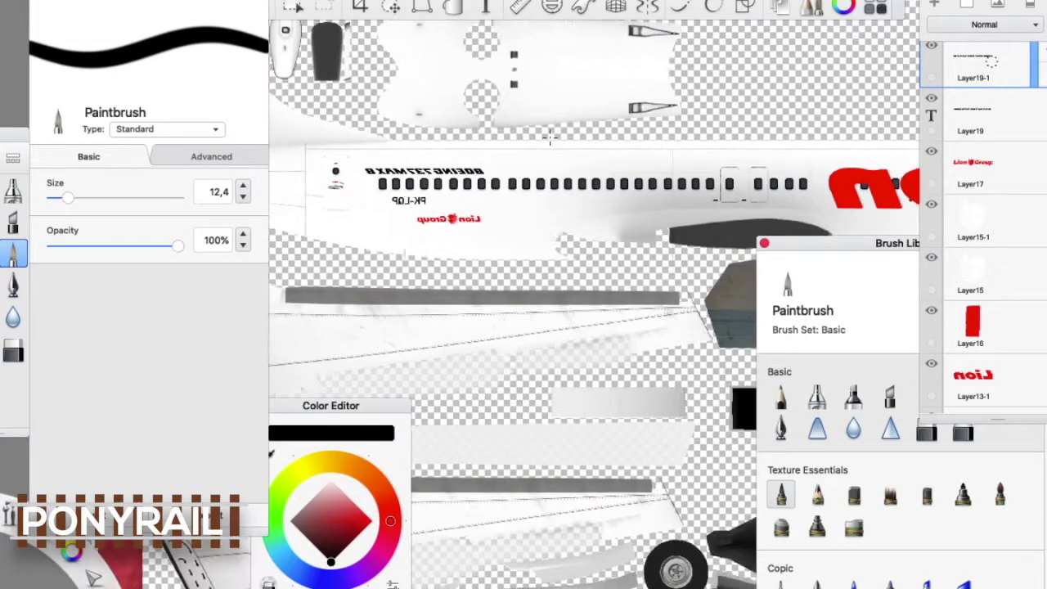
scroll(432, 47, up, 8)
scroll(540, 387, down, 3)
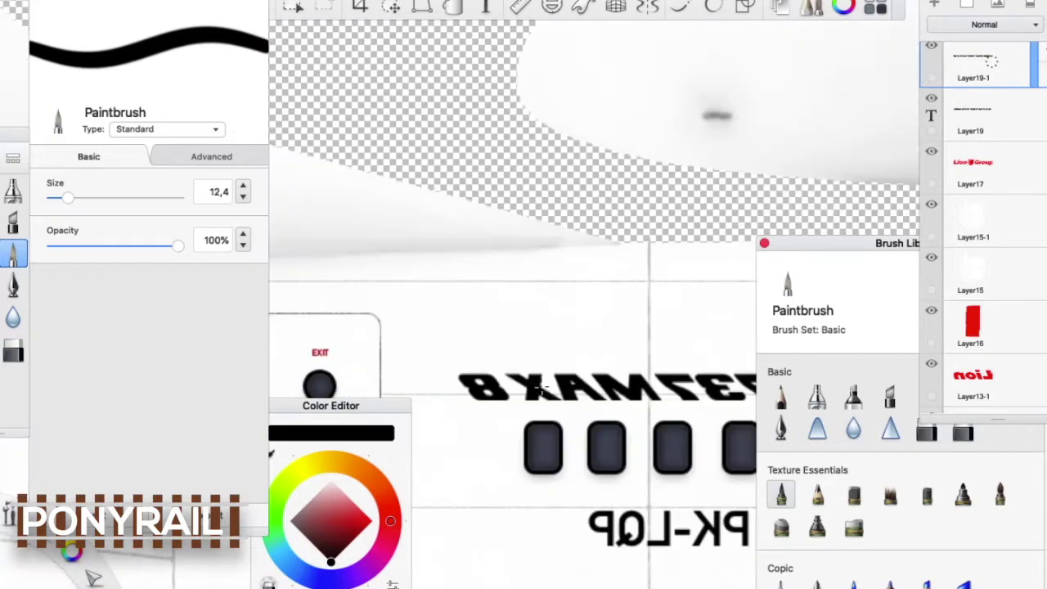
click(391, 7)
Add a new layer and outline all the winglet parts at the template's lower corner with a polyline selection.
scroll(434, 145, down, 5)
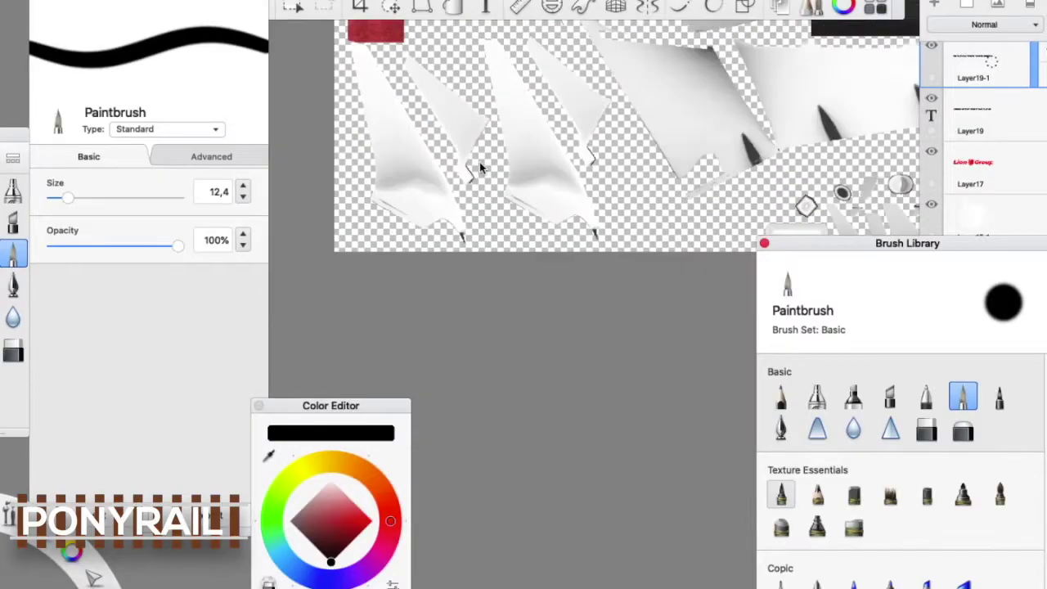
click(718, 41)
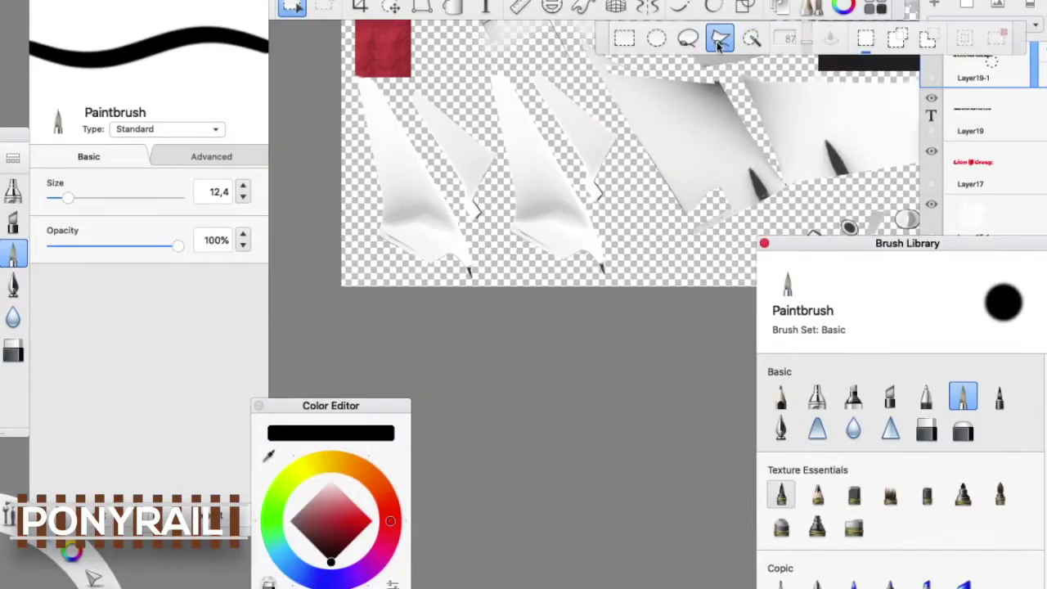
click(943, 8)
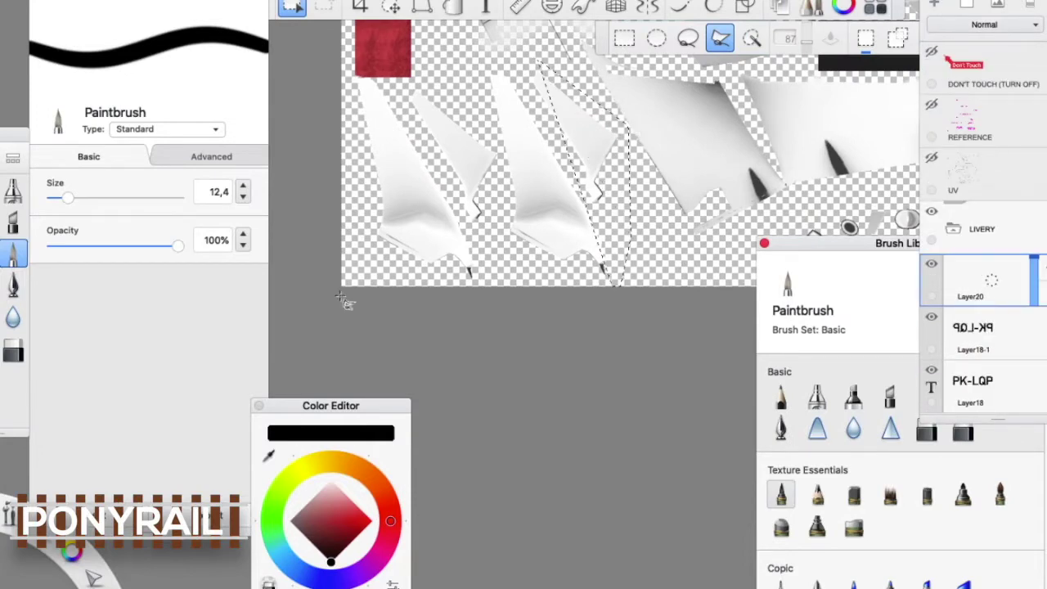
scroll(502, 296, up, 10)
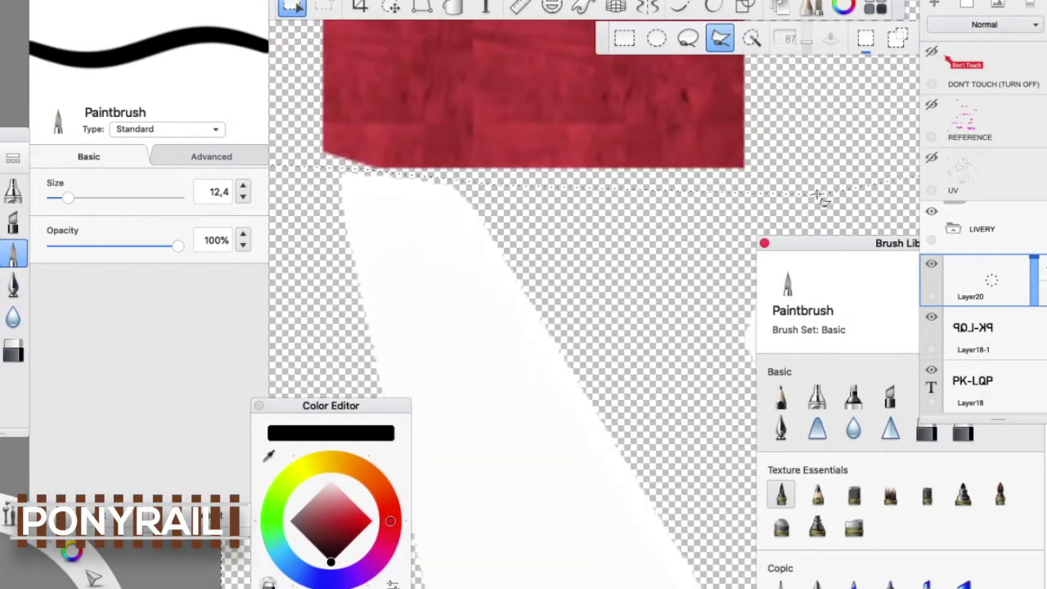
scroll(820, 201, down, 8)
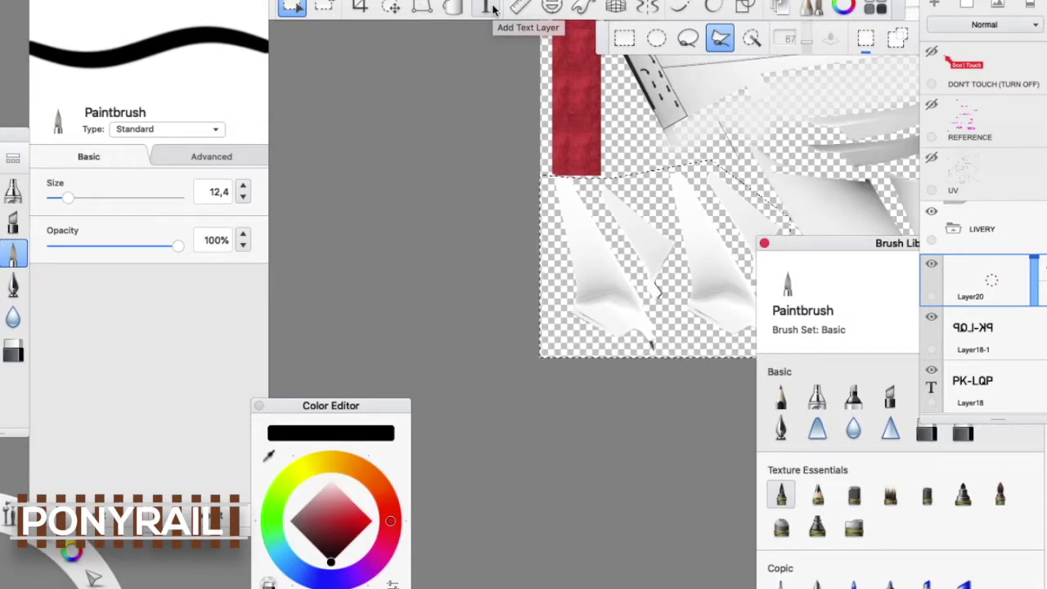
Sample the engine red, fill the selected winglet area with it and lower that layer's opacity.
click(452, 6)
scroll(703, 163, down, 3)
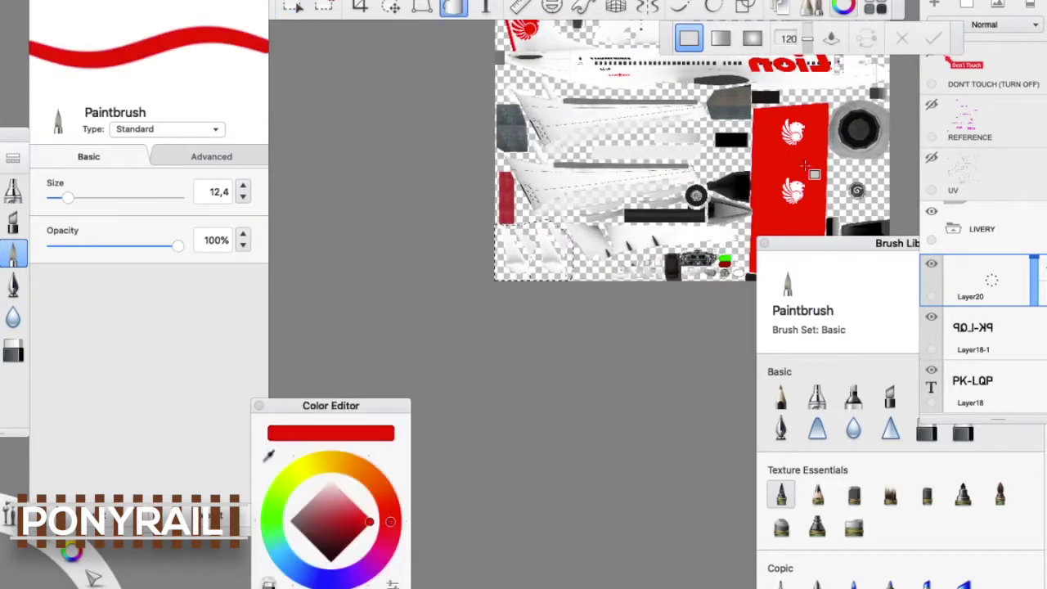
scroll(696, 205, up, 3)
click(584, 420)
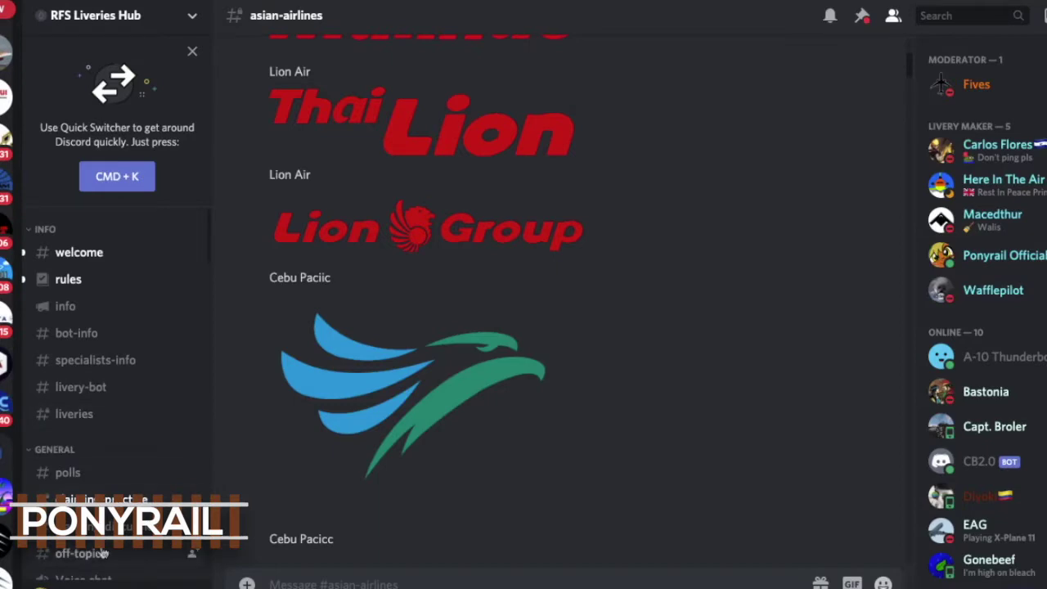
Switch to Discord, search the RFS Liveries Hub server for "737 MAX" and look through the results.
click(103, 554)
click(965, 16)
text(737 MAX)
key(Return)
scroll(924, 224, down, 3)
scroll(924, 223, down, 3)
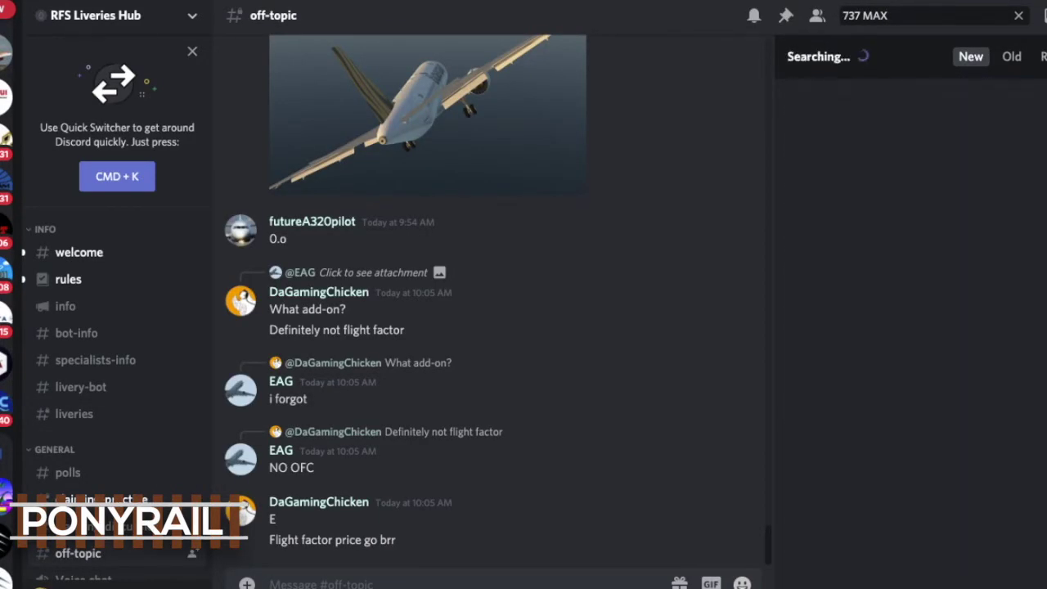
scroll(916, 310, down, 10)
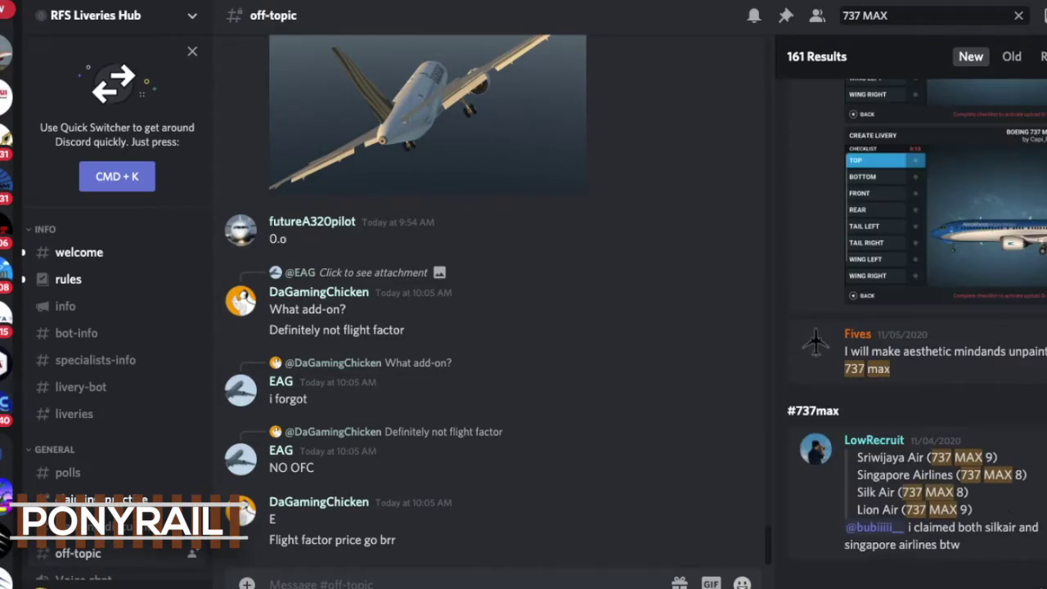
scroll(916, 327, down, 5)
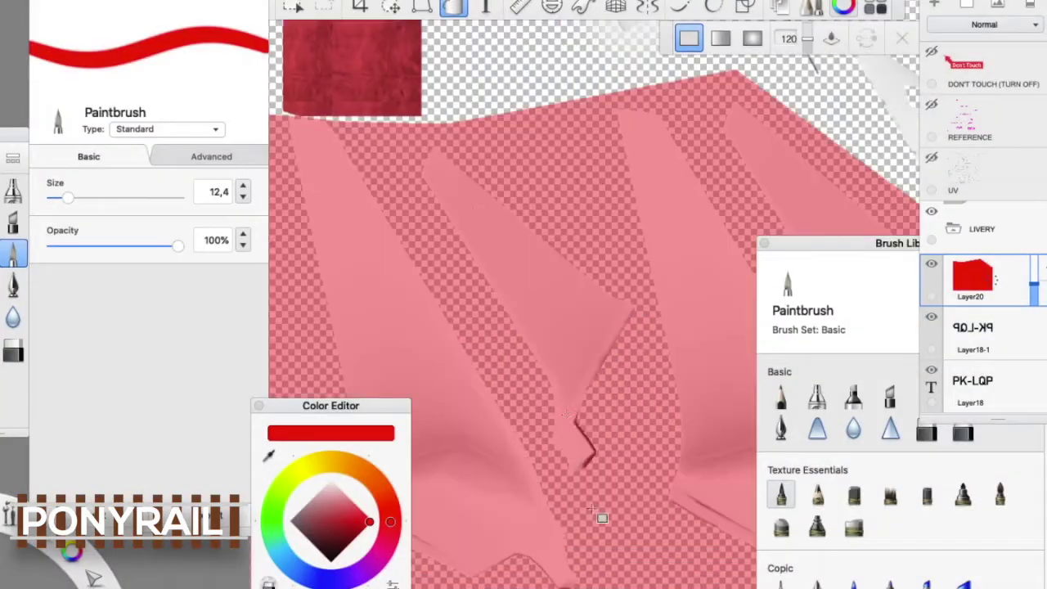
Duplicate the white lion logo layer from the engine and move the copy above the red winglet layer.
scroll(601, 516, down, 3)
scroll(596, 302, down, 3)
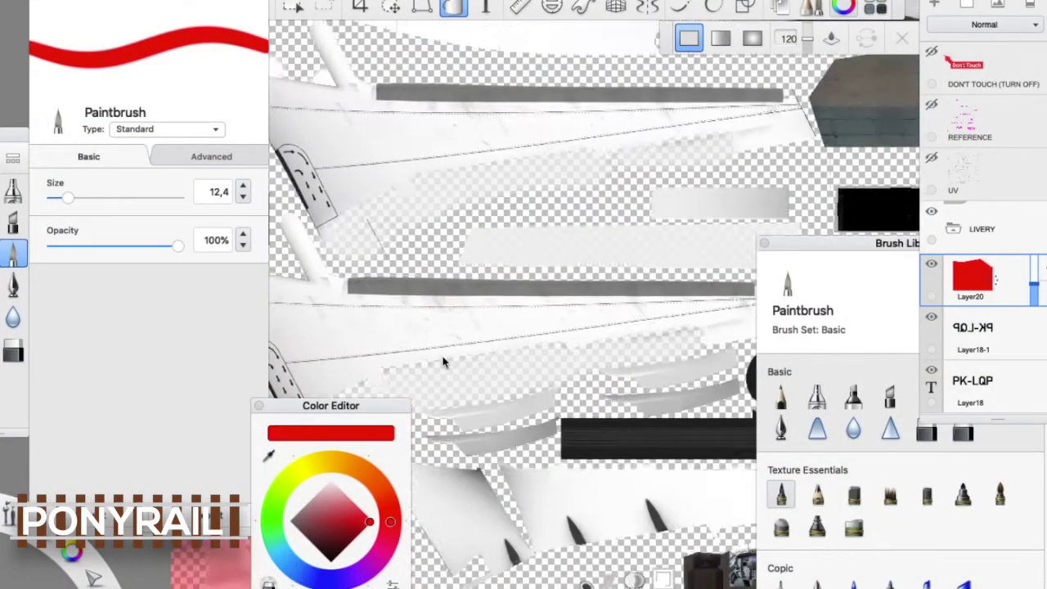
scroll(982, 246, down, 5)
click(978, 354)
drag(977, 354, 977, 123)
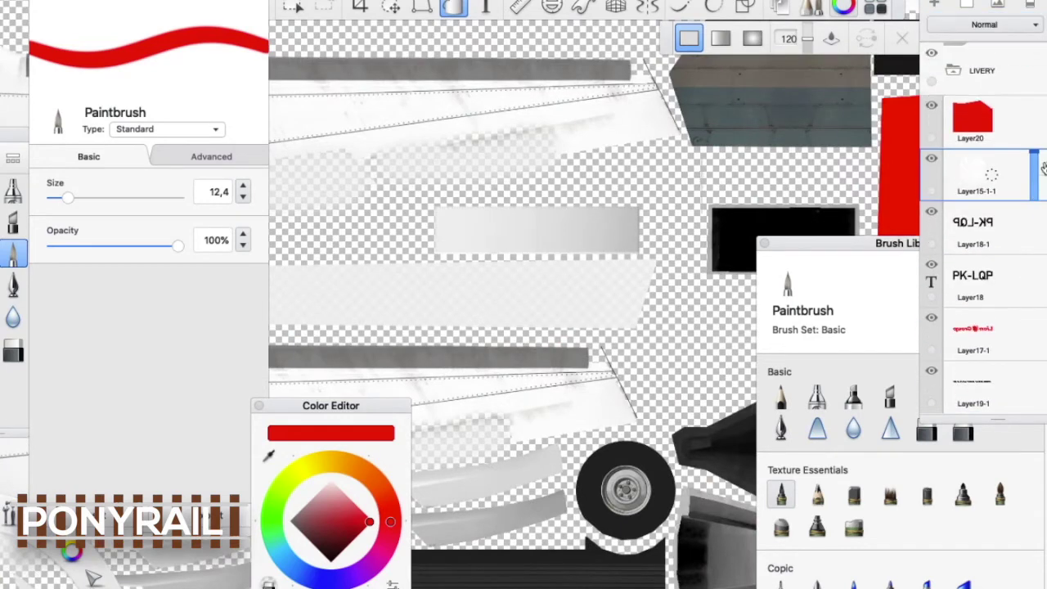
Scale the white lion logo to fit one large winglet part and place a second copy on the matching part.
scroll(717, 315, up, 3)
key(v)
scroll(661, 424, up, 5)
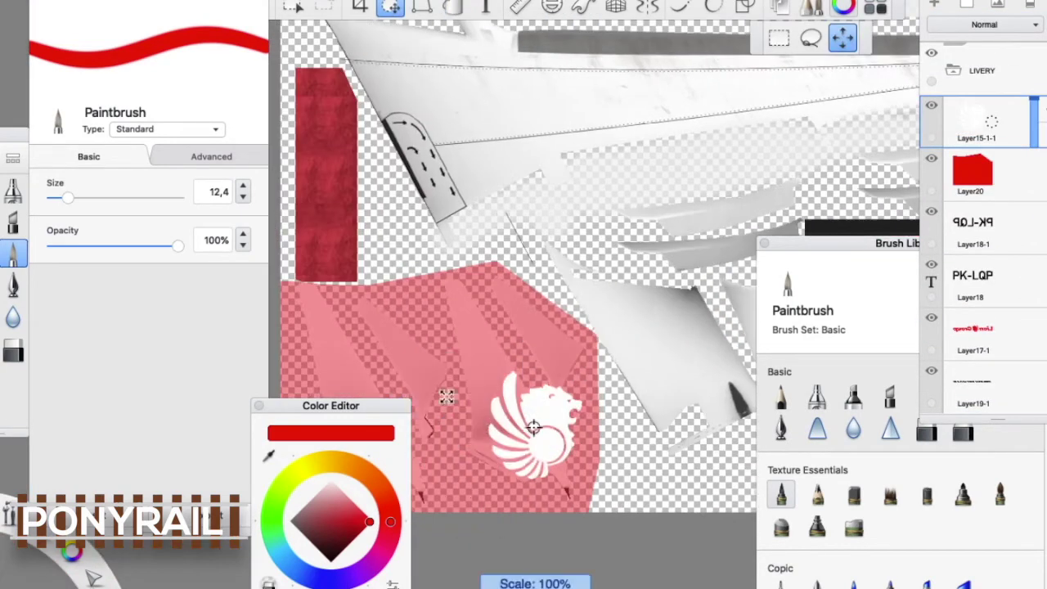
drag(671, 384, 490, 168)
drag(619, 410, 613, 409)
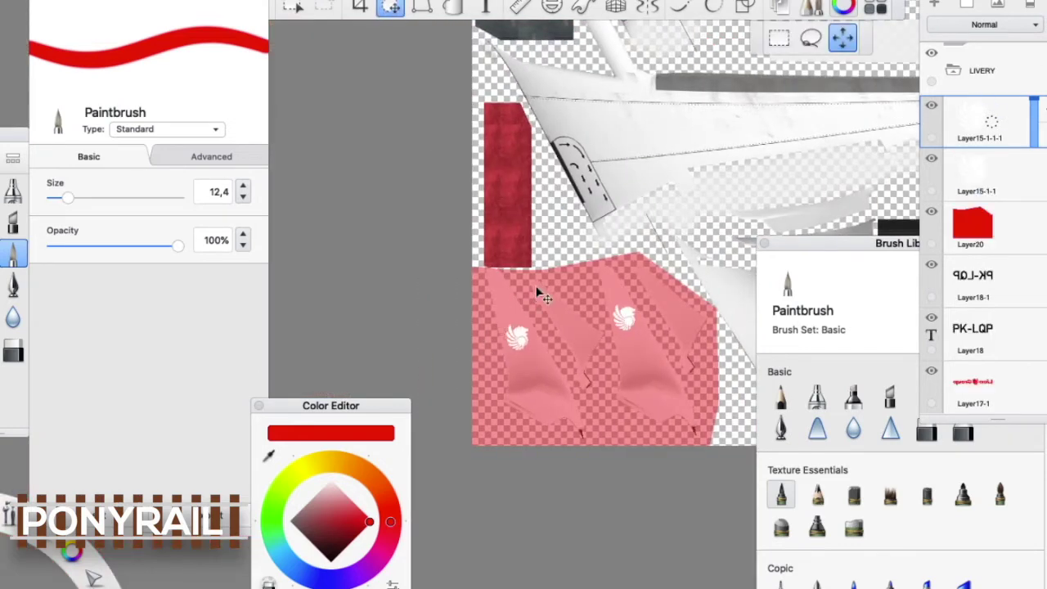
scroll(539, 294, up, 3)
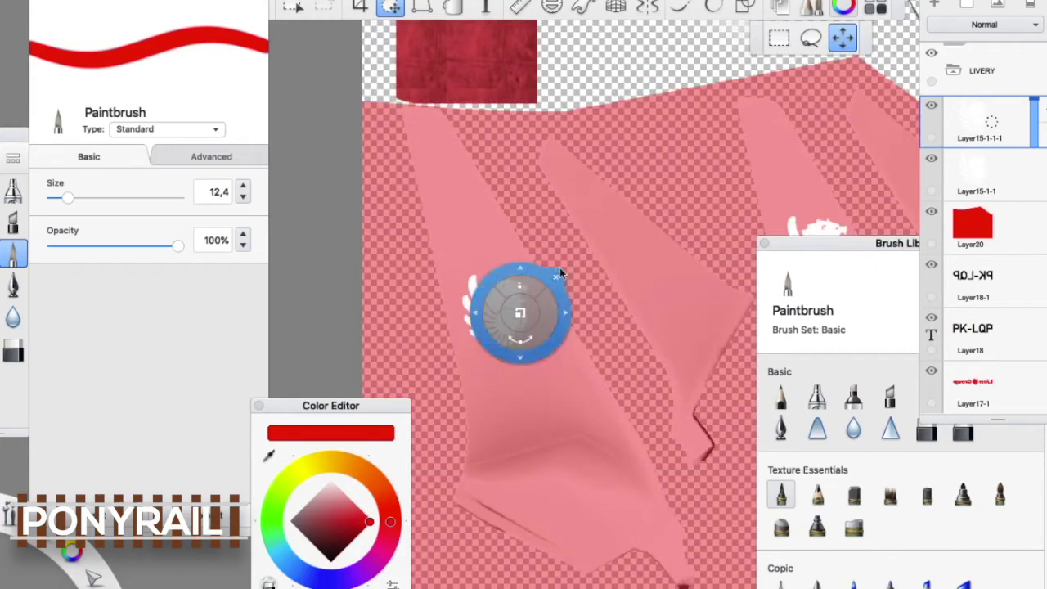
Switch to Discord and find the B737 MAX details pack in the server's details channel.
scroll(524, 311, down, 6)
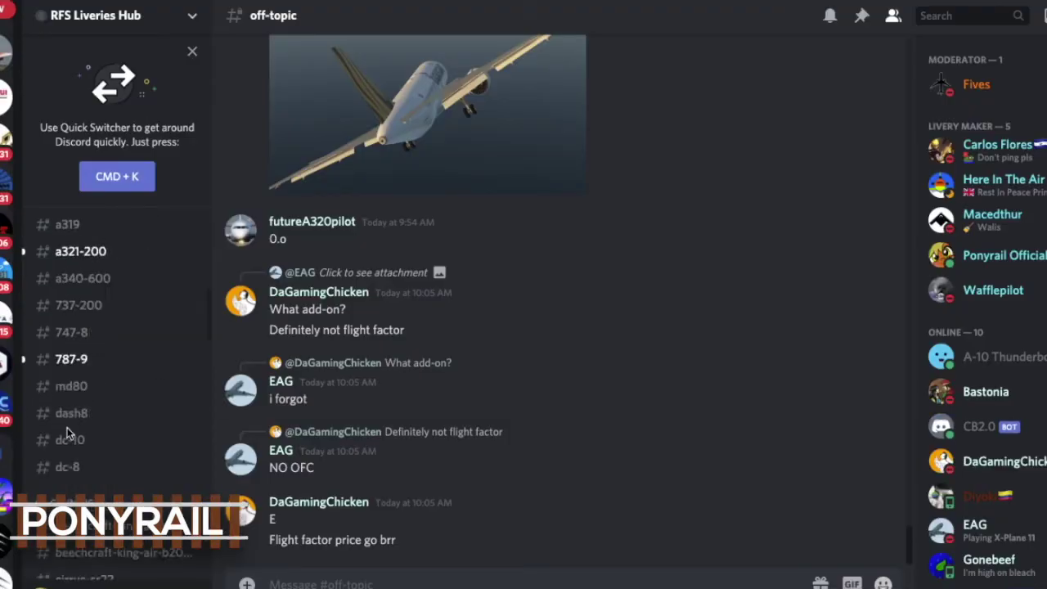
scroll(68, 433, down, 5)
click(68, 418)
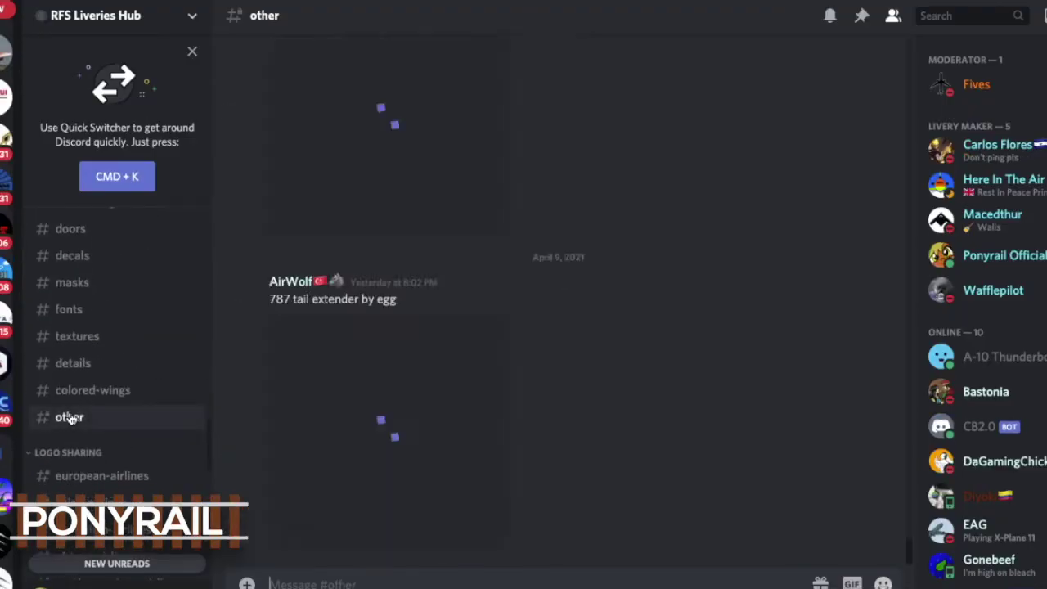
click(77, 374)
scroll(77, 374, up, 3)
scroll(324, 325, up, 5)
scroll(323, 325, up, 15)
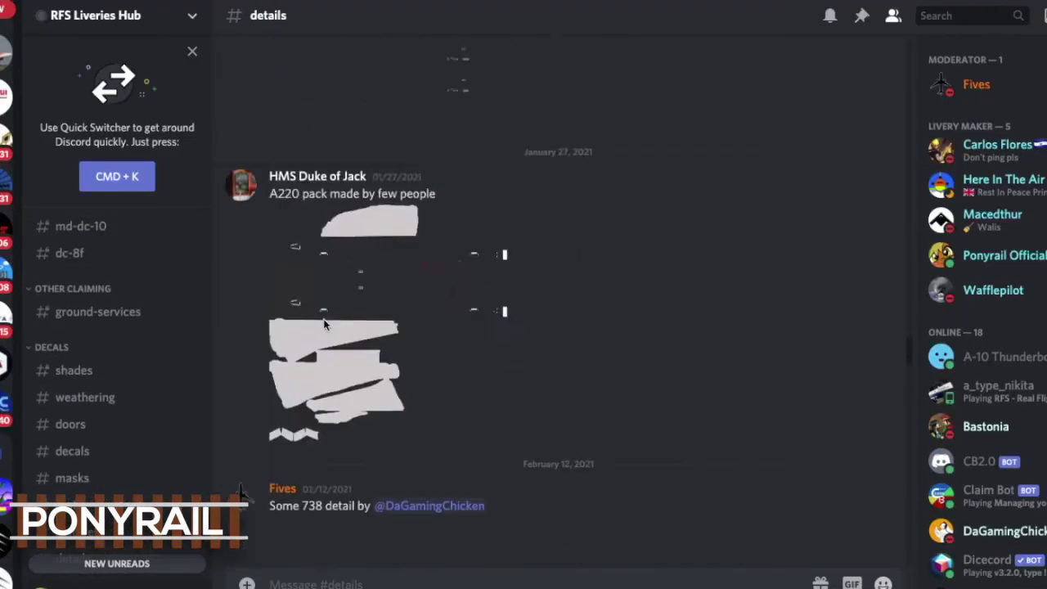
scroll(323, 325, up, 5)
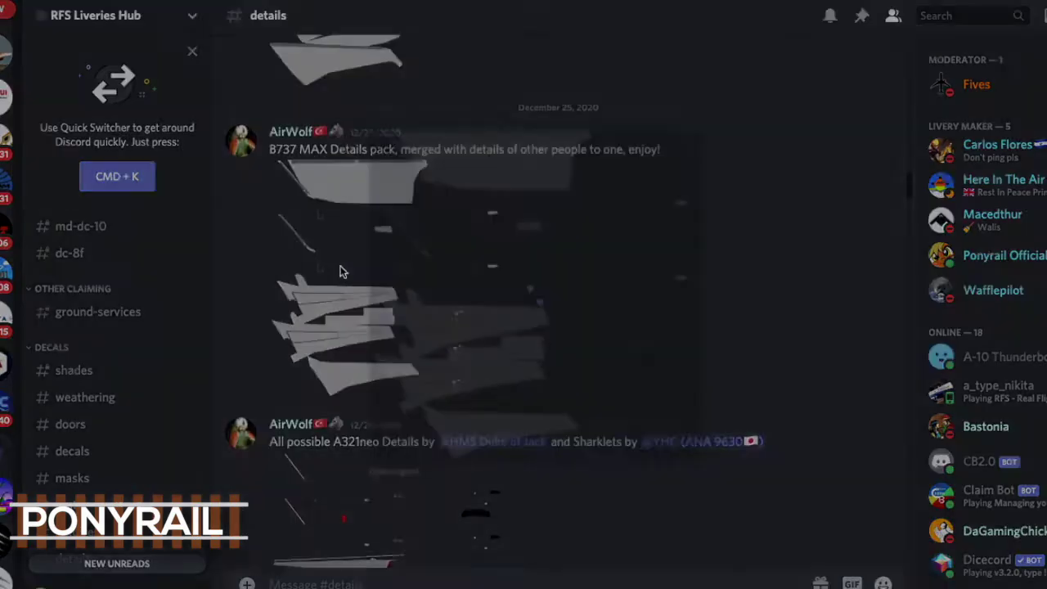
Copy the B737 MAX details pack image and paste it into the livery texture as a new layer.
click(338, 269)
click(351, 518)
click(413, 390)
right_click(419, 394)
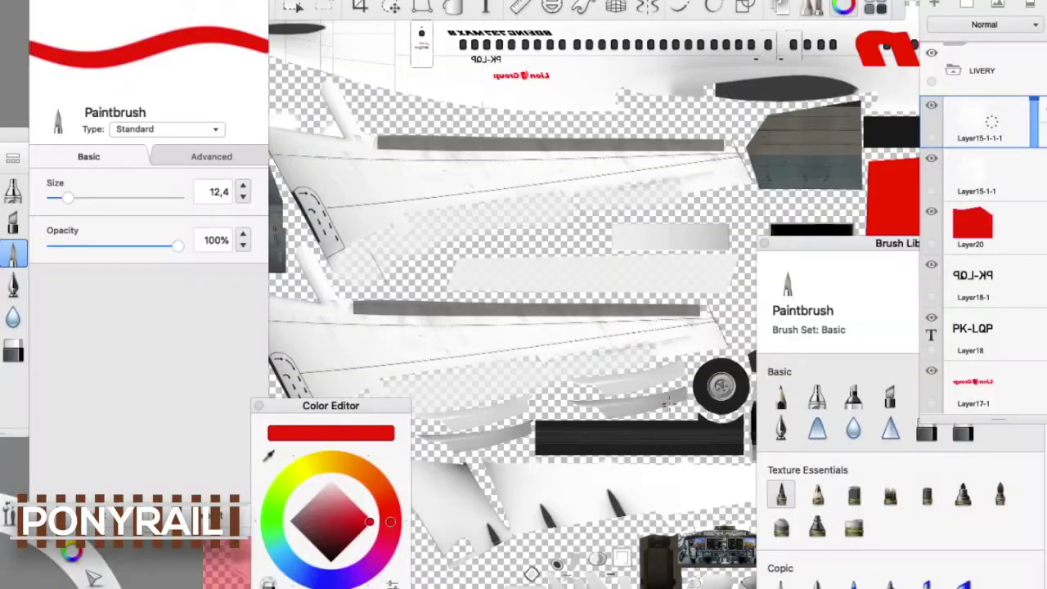
key(ctrl+v)
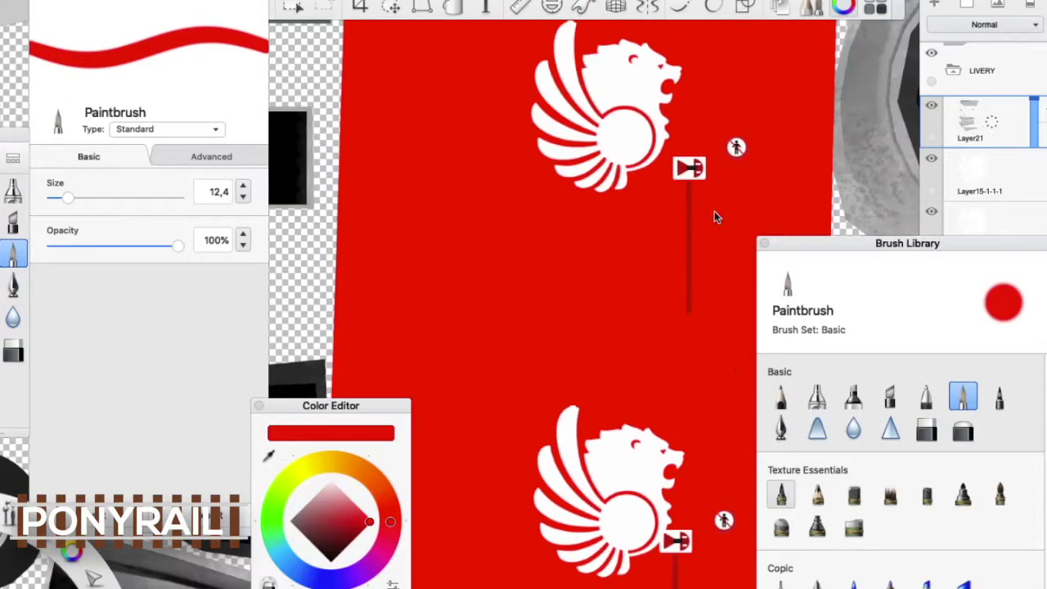
Select the white lion logo layer of the red engine and adjust the logo's position.
click(1008, 8)
scroll(994, 204, down, 2)
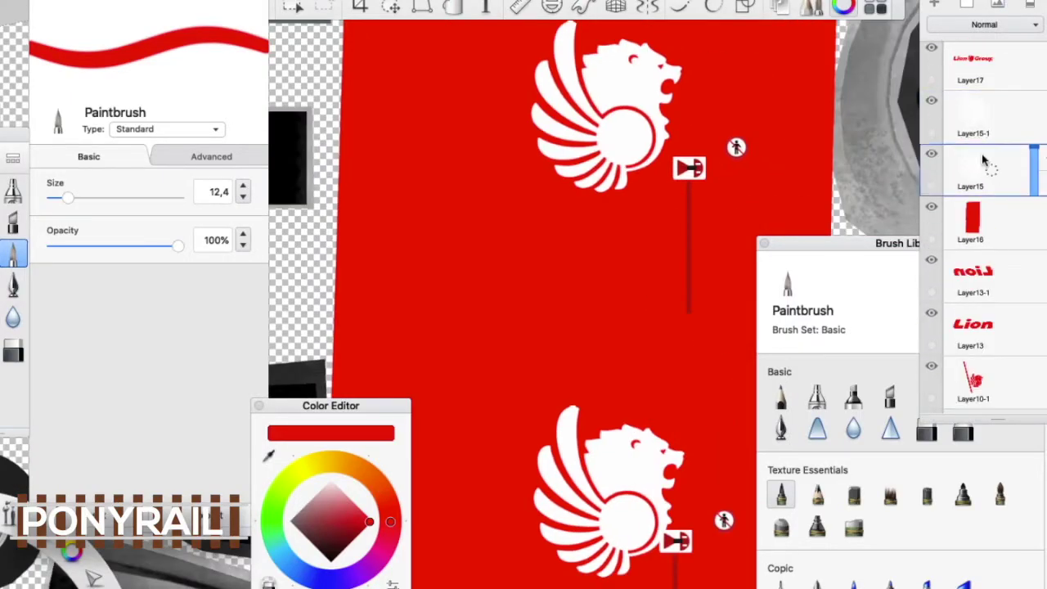
drag(488, 166, 736, 212)
Duplicate the "PK-LQP" registration above the details layer, then move, scale and rotate the copy onto the upper grey wing.
click(989, 217)
click(981, 237)
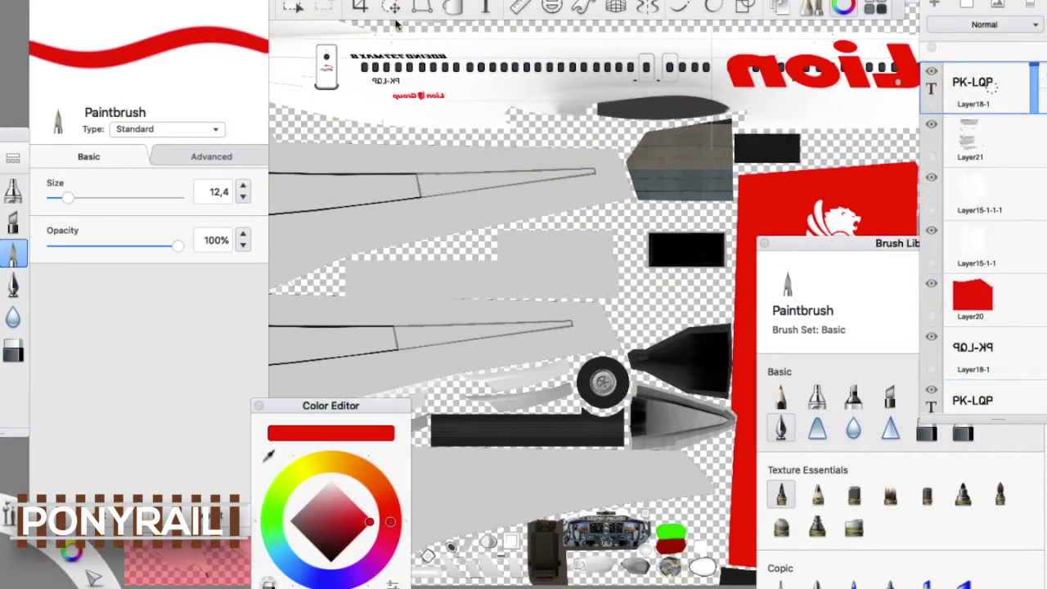
drag(560, 196, 521, 202)
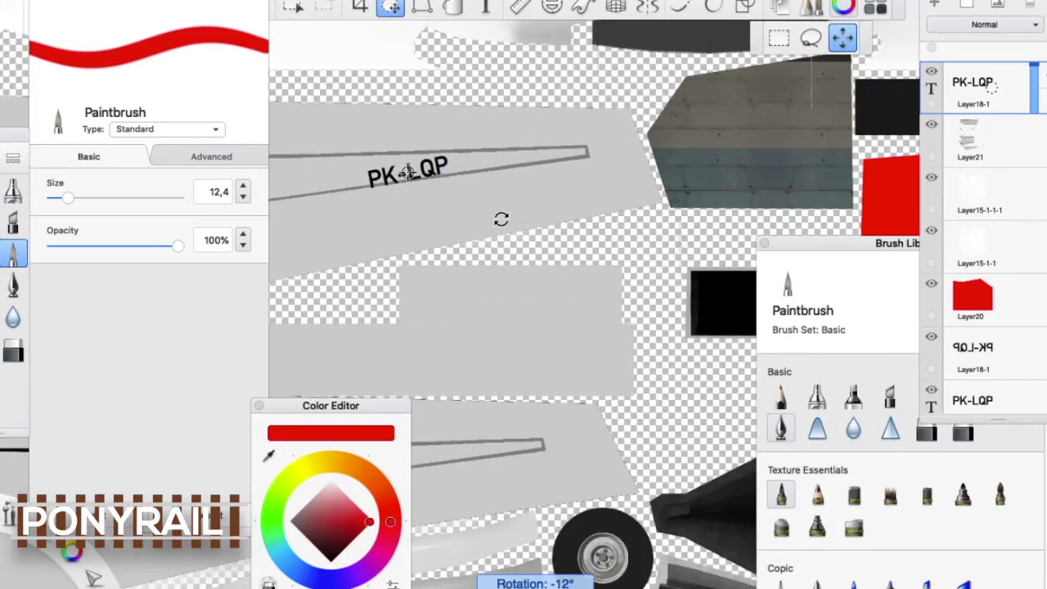
drag(491, 232, 532, 194)
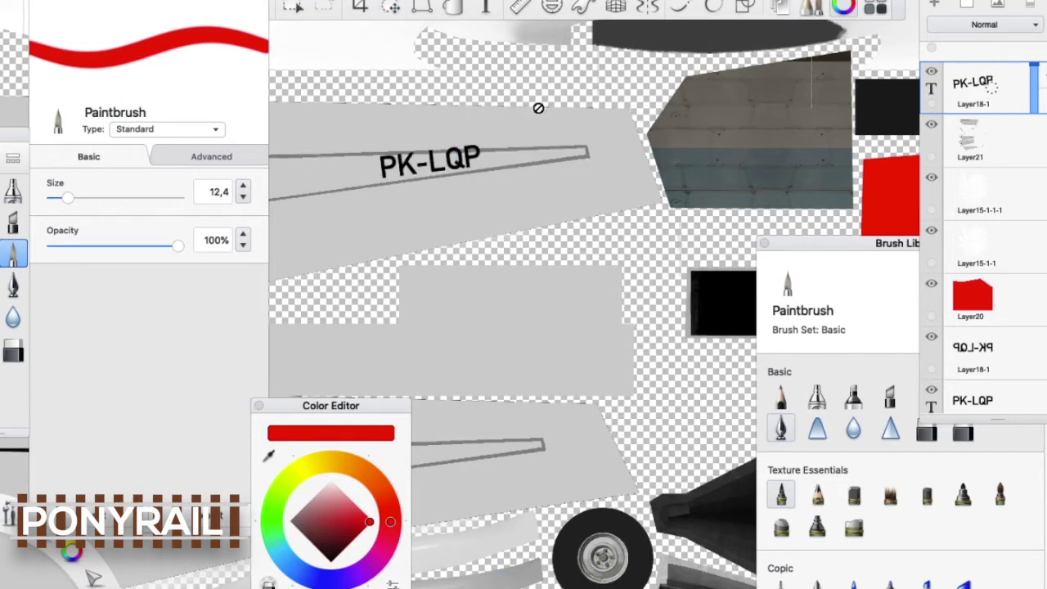
scroll(537, 112, down, 5)
scroll(537, 112, up, 5)
drag(601, 107, 592, 131)
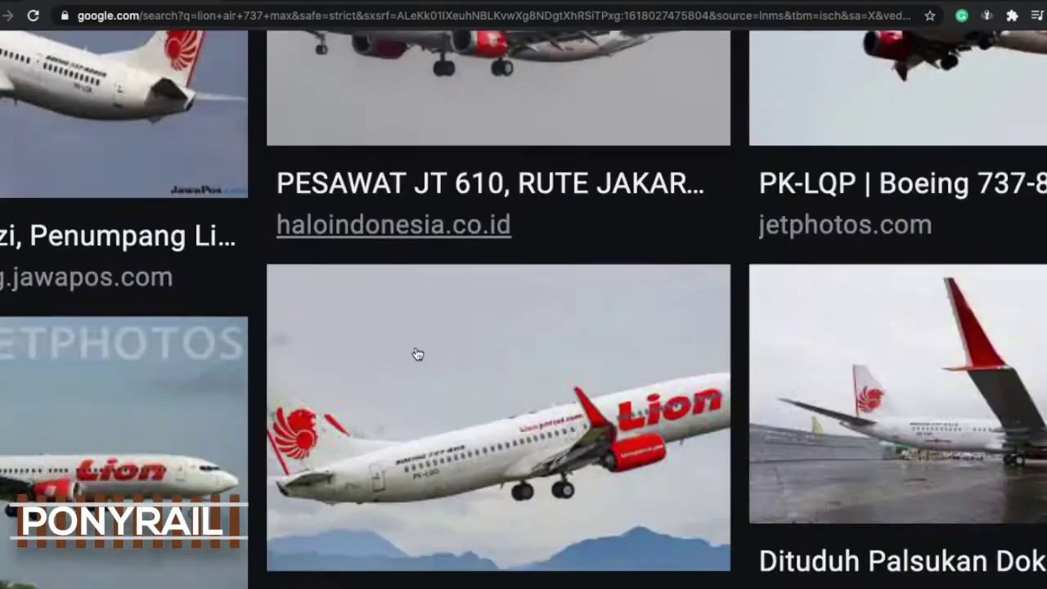
Check the Lion Air 737 Max reference photos, reopen the wing's "PK-LQP" text for editing and move it outboard past the panel line.
scroll(417, 354, down, 5)
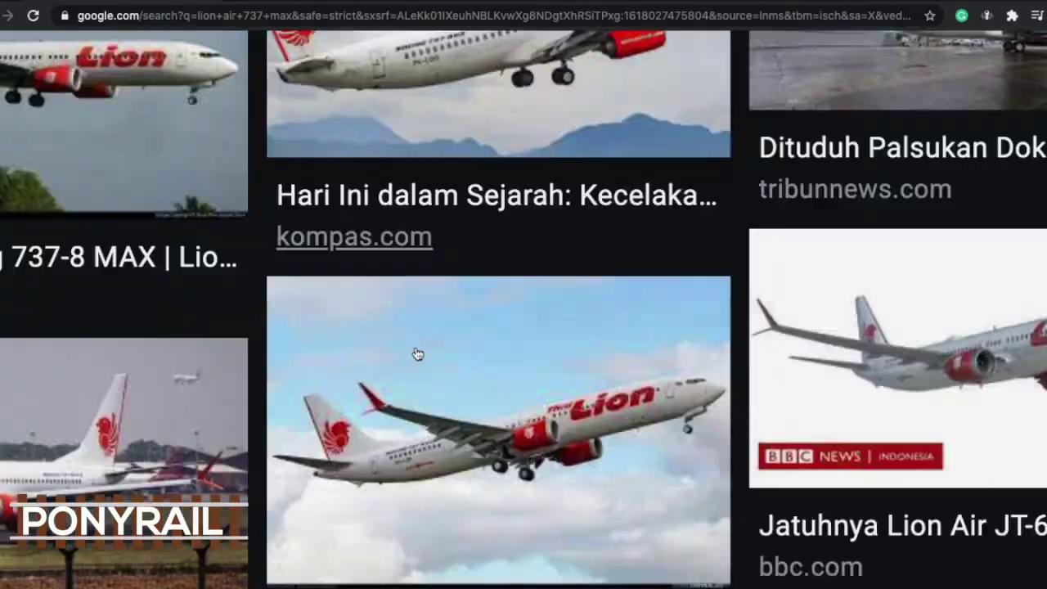
scroll(418, 353, down, 15)
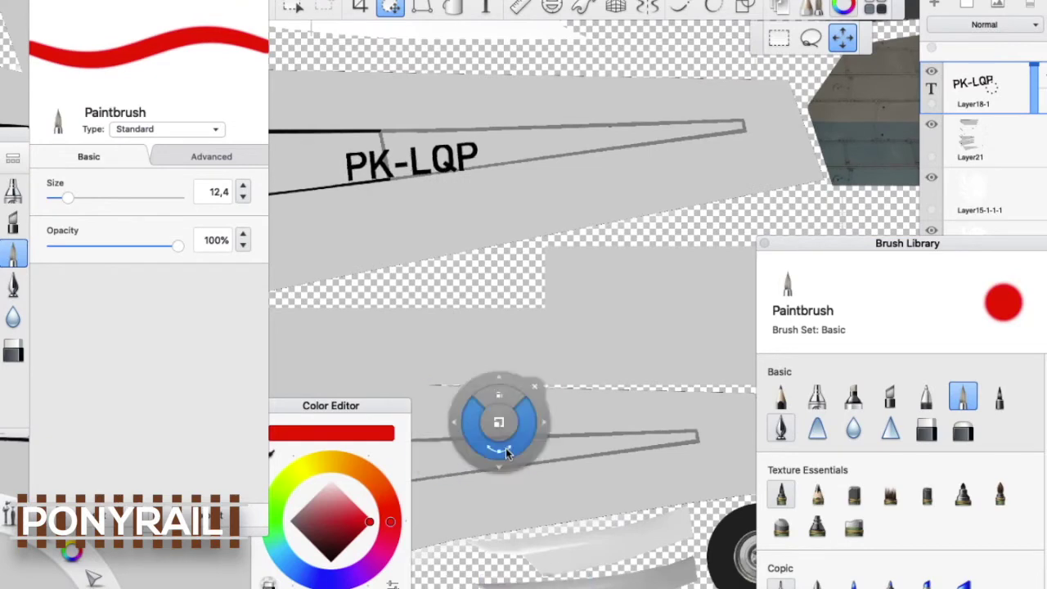
double_click(974, 89)
click(413, 288)
click(511, 508)
click(654, 289)
scroll(611, 252, down, 5)
scroll(611, 251, up, 5)
key(v)
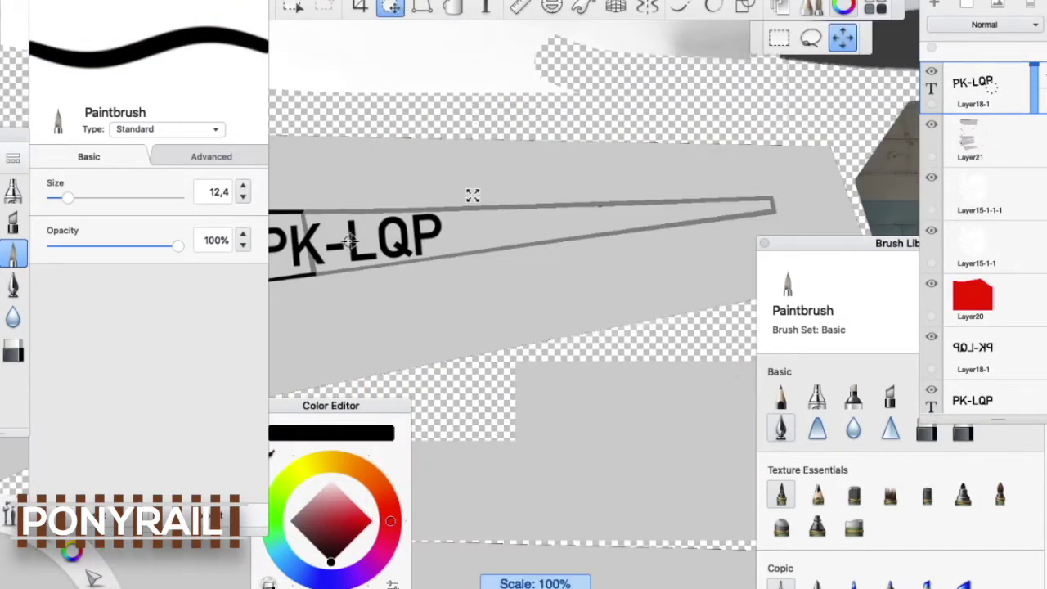
drag(389, 234, 505, 231)
key(Return)
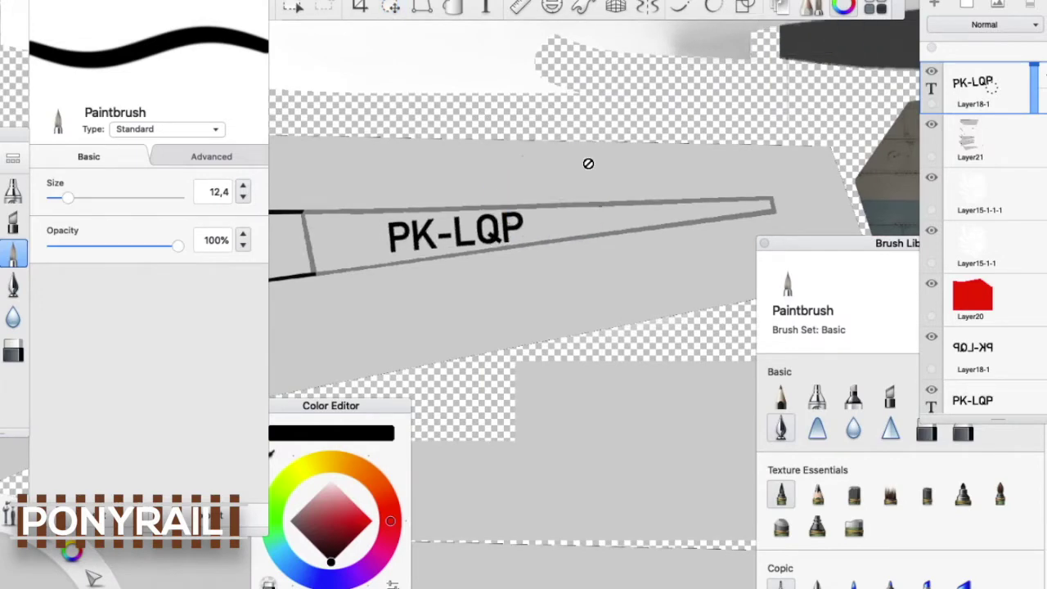
Paste the red-and-white Indonesian flag as a new layer below the upper fuselage.
scroll(591, 164, down, 5)
scroll(573, 163, up, 5)
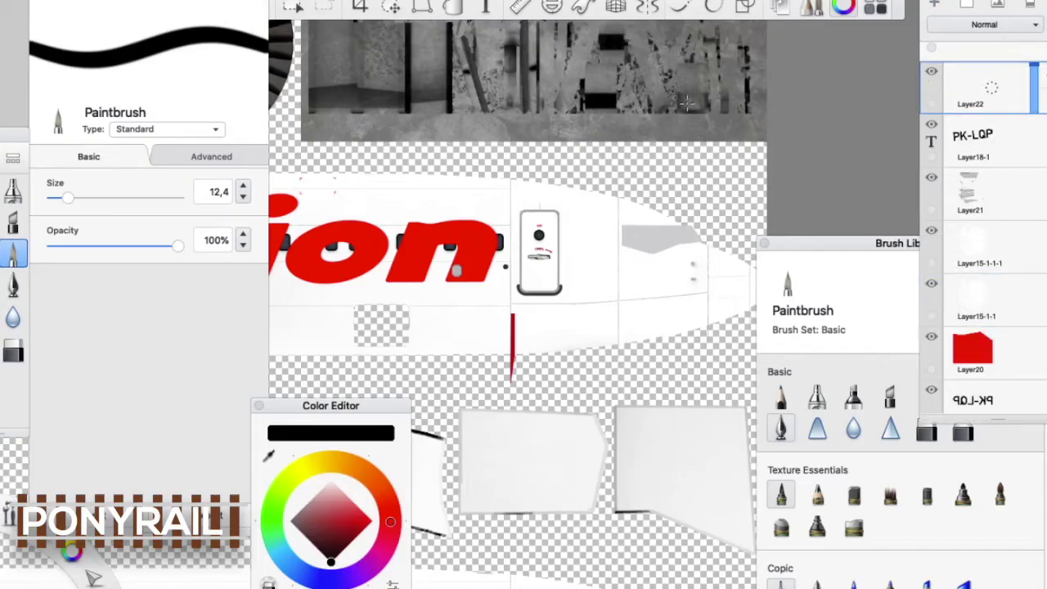
key(super+v)
scroll(641, 379, up, 5)
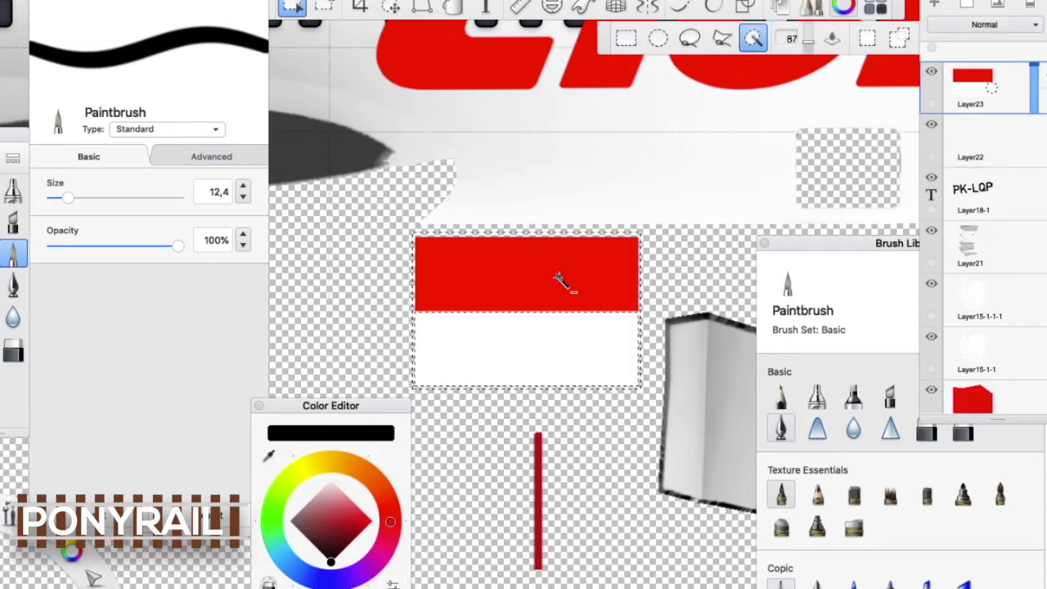
Fill the selected flag outline with black on the layer beneath to form a border, and merge the flag into it.
scroll(554, 313, up, 4)
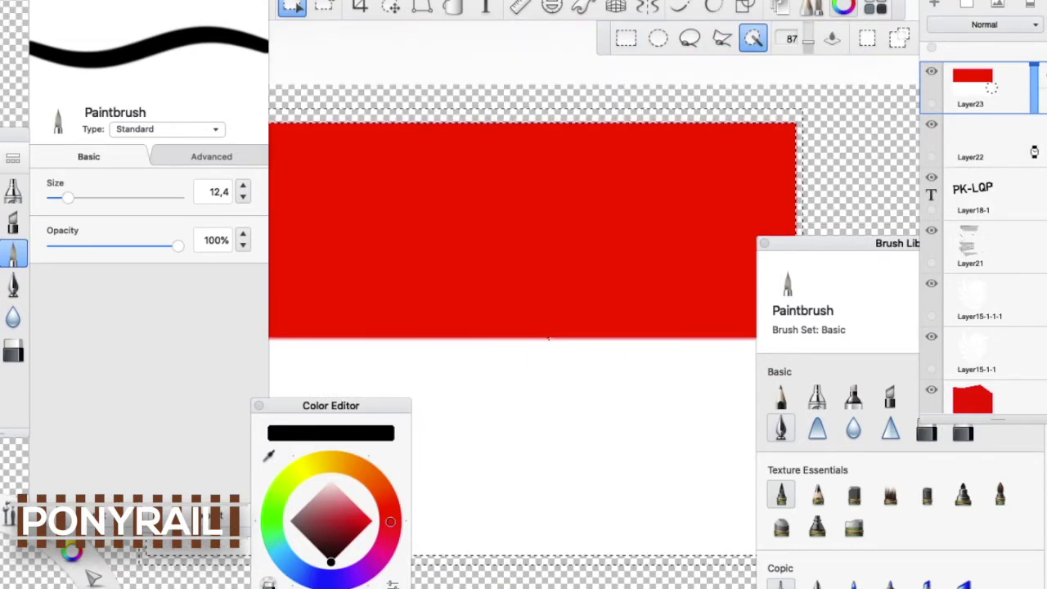
click(981, 147)
key(f)
click(505, 255)
key(super+e)
scroll(671, 182, down, 5)
Move the bordered flag between the upper fuselage's front door and cockpit window, scale it down and adjust its shape.
key(v)
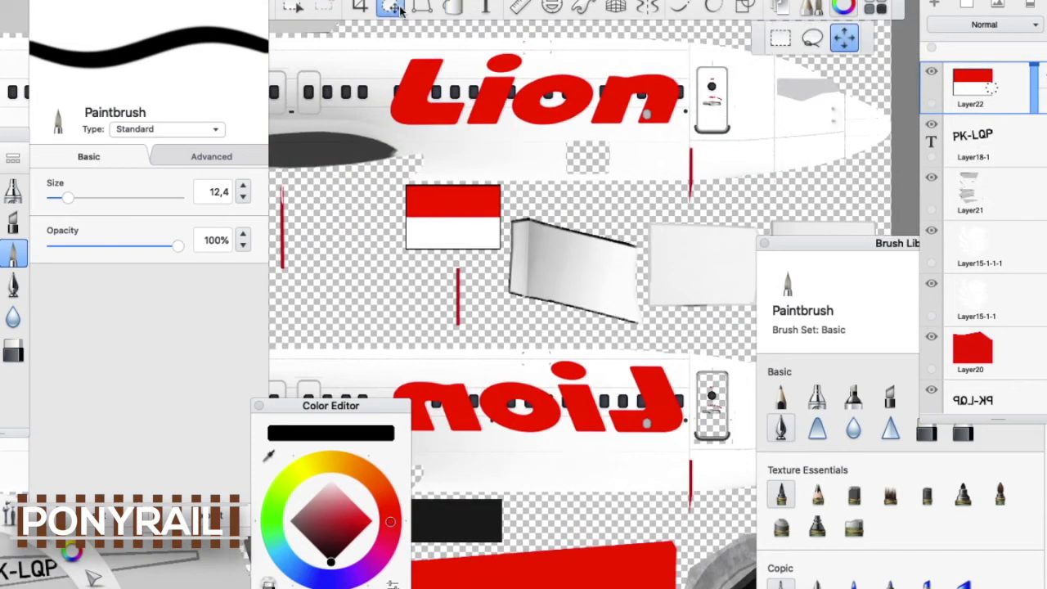
scroll(788, 134, up, 4)
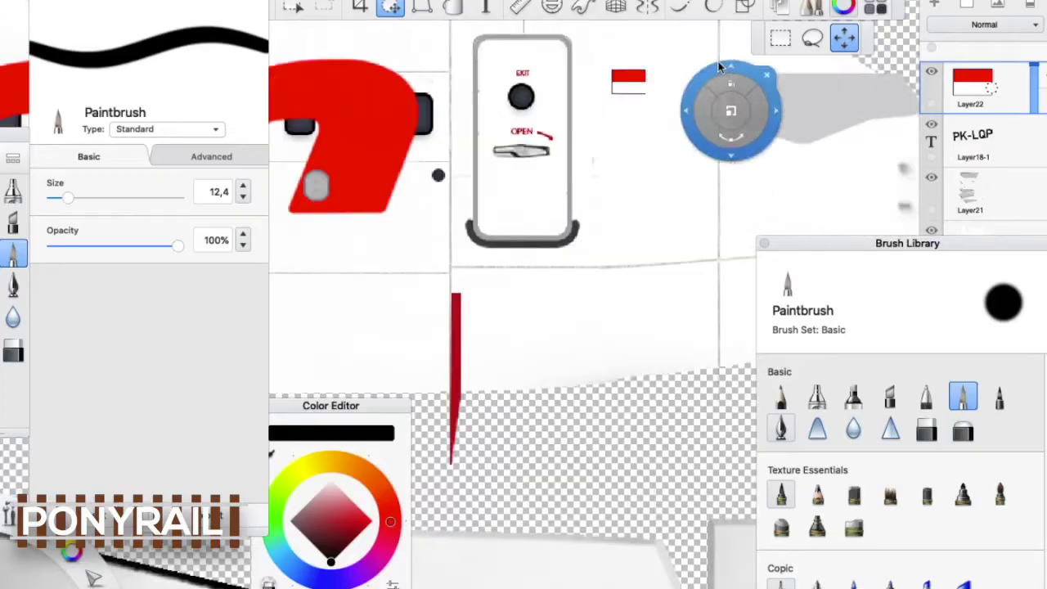
scroll(685, 76, up, 4)
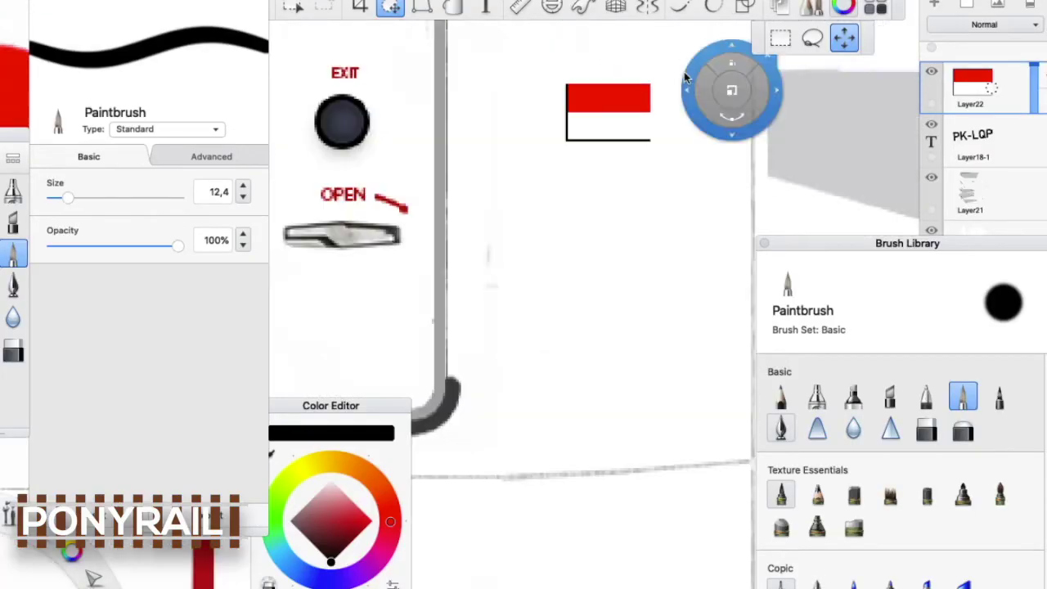
drag(747, 175, 417, 26)
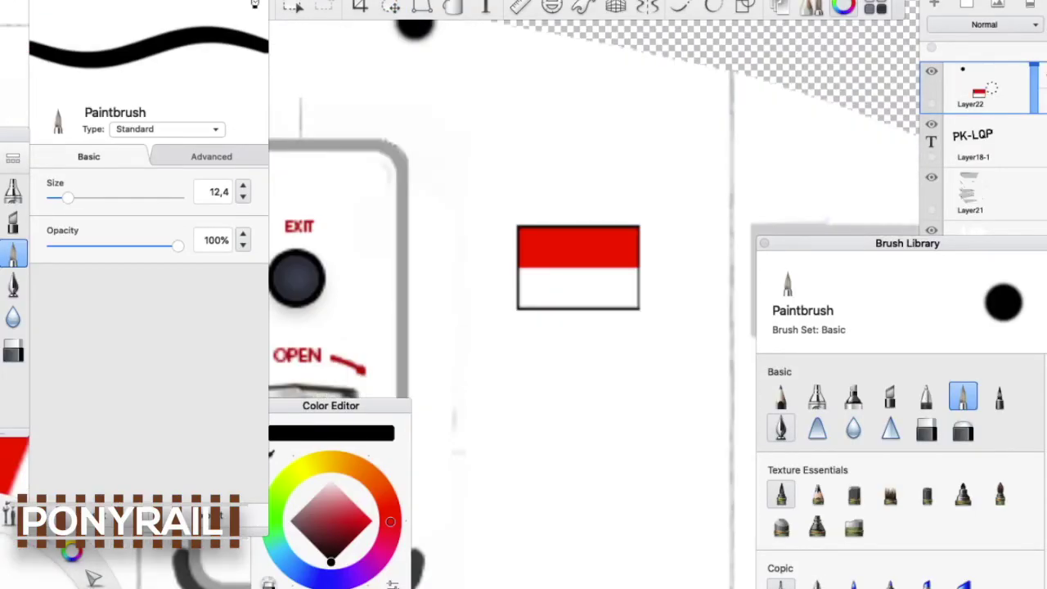
click(422, 6)
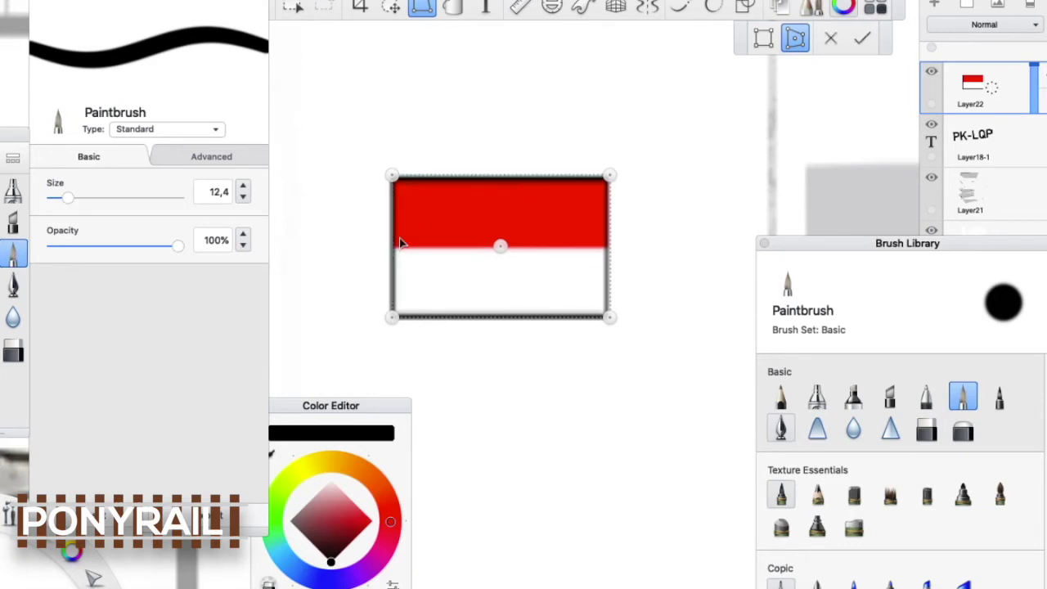
click(862, 39)
click(391, 7)
scroll(673, 168, down, 3)
drag(436, 139, 458, 147)
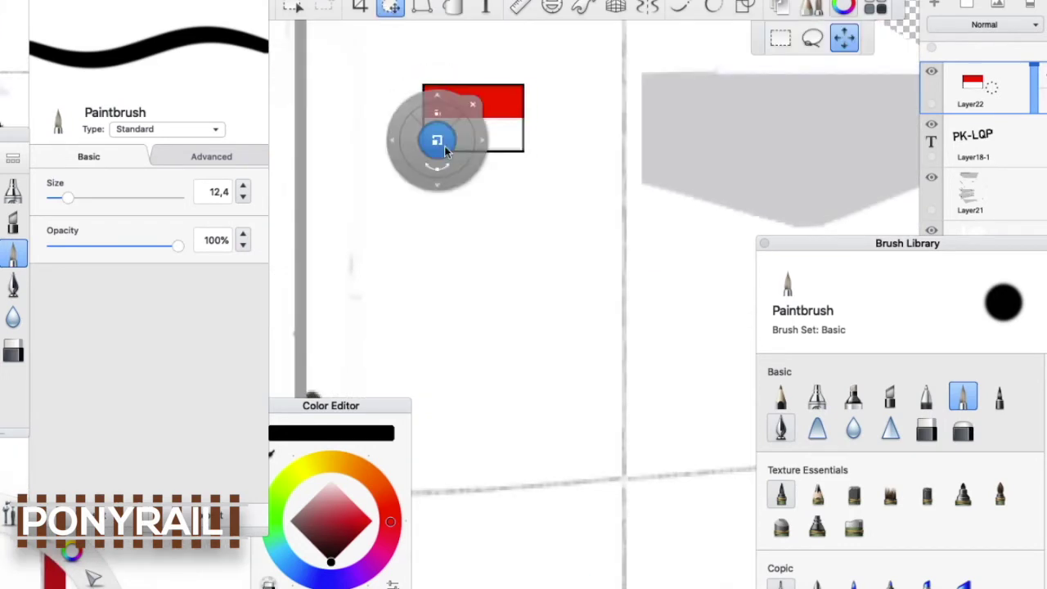
Duplicate the flag layer and move the copy toward the front door of the mirrored lower fuselage.
key(space)
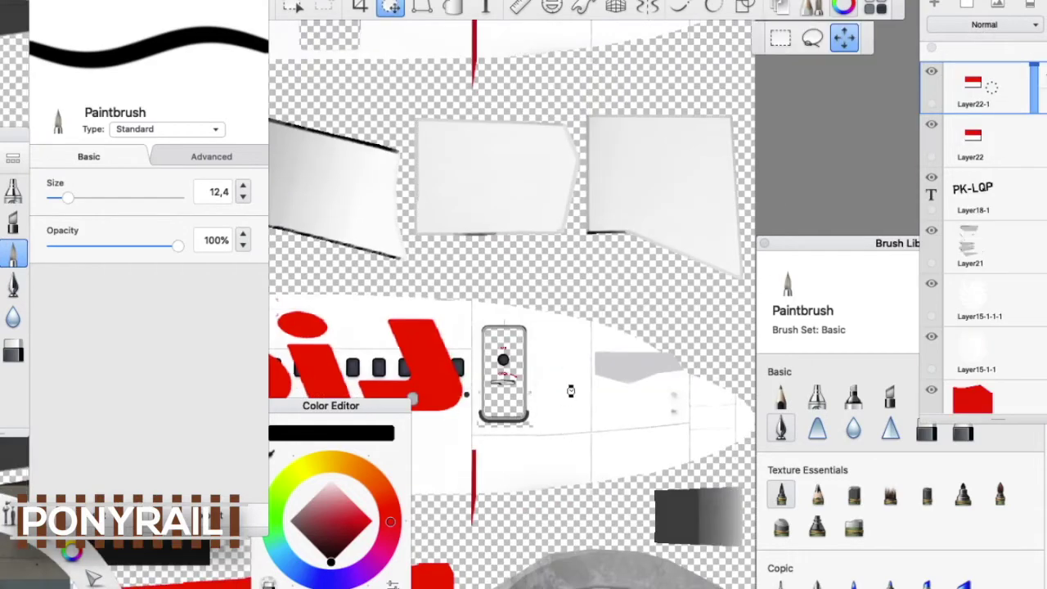
scroll(570, 390, up, 5)
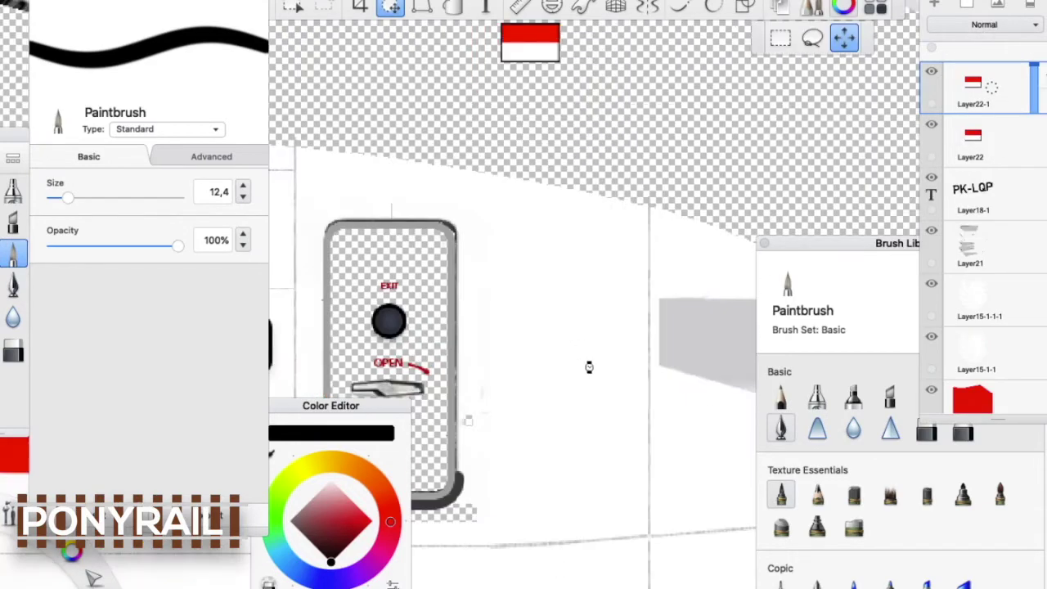
key(space)
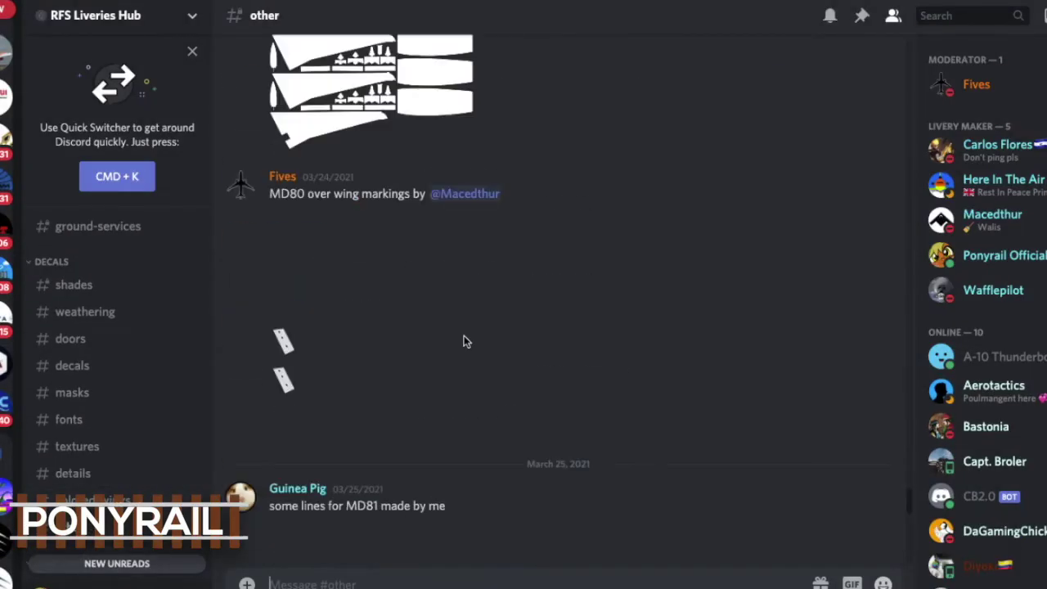
Switch to Discord, find the Boeing 737 Max 8 winglet silver part in the other channel, and copy its image.
scroll(463, 337, up, 15)
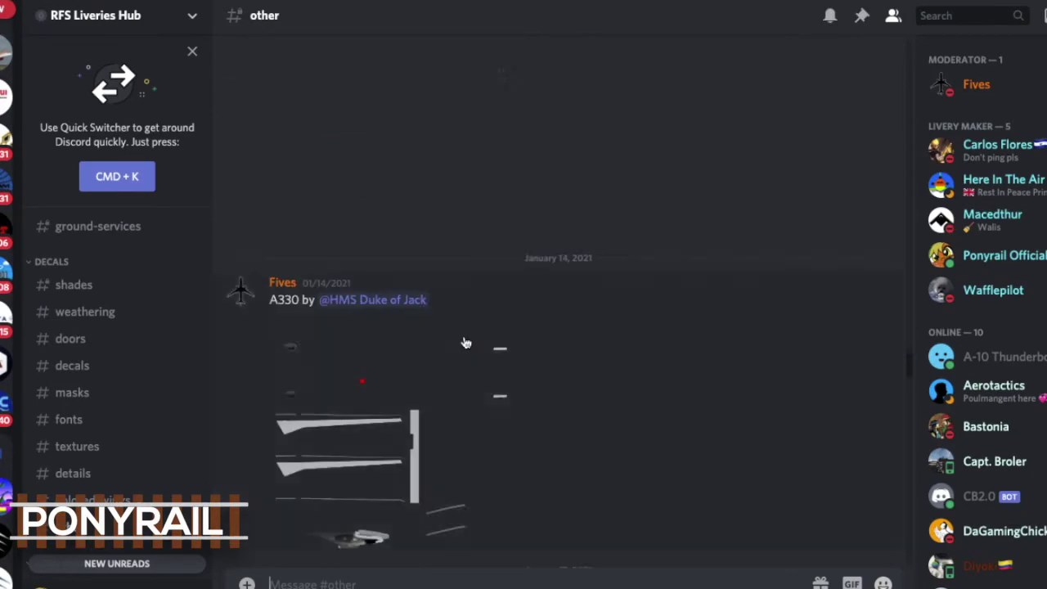
scroll(464, 342, up, 10)
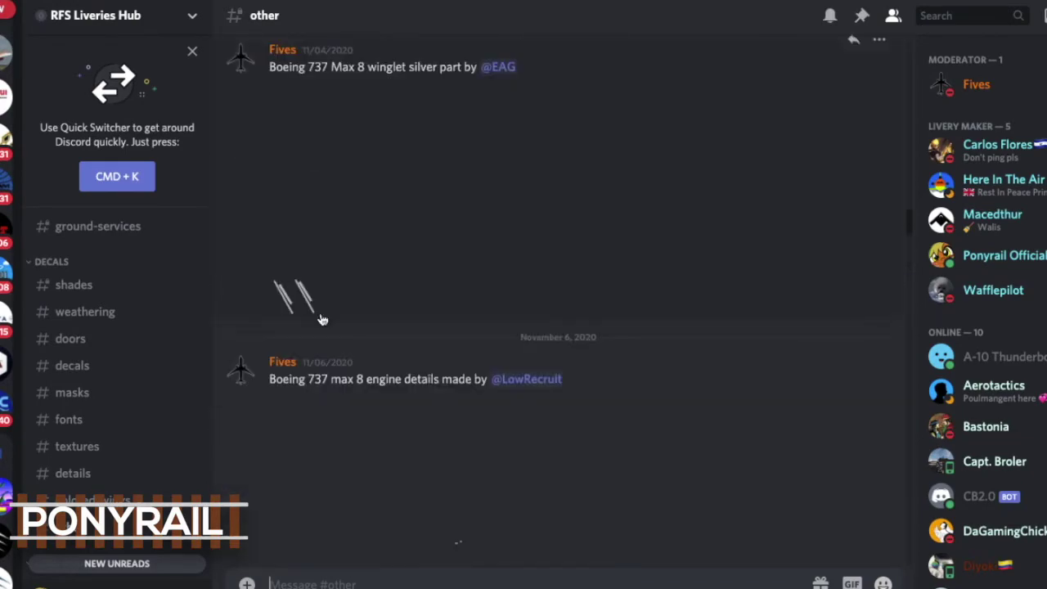
click(319, 311)
right_click(380, 500)
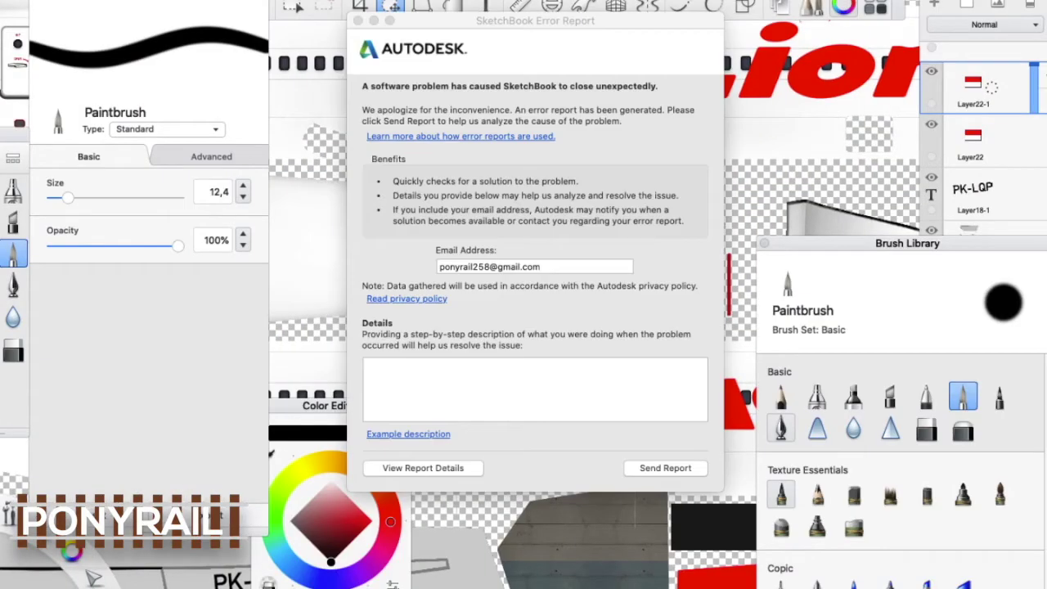